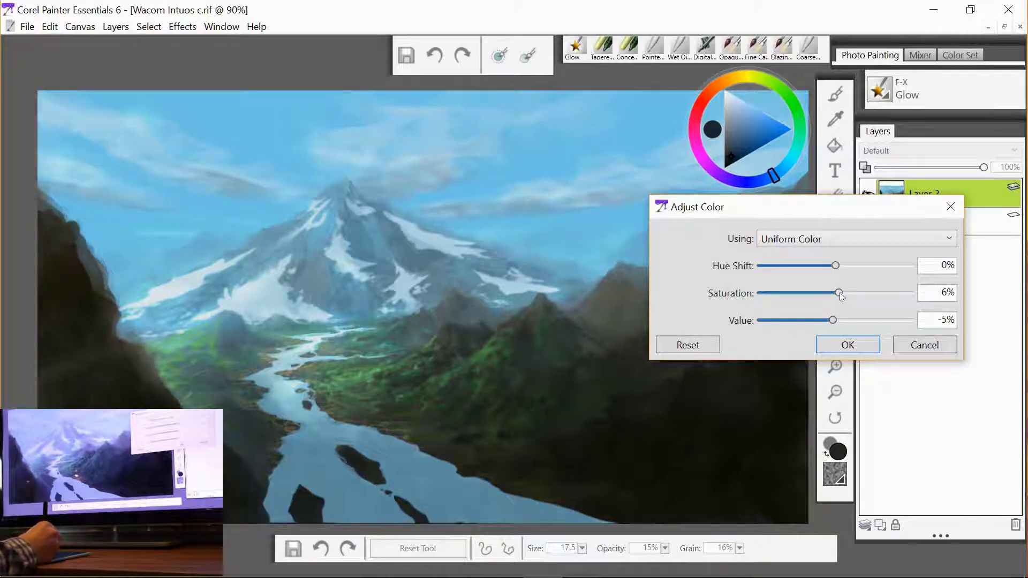
- Set the layer's saturation to 7% in Adjust Color, keeping Hue Shift 0% and Value -5%, and apply it
left_click_drag(842, 292, 839, 299)
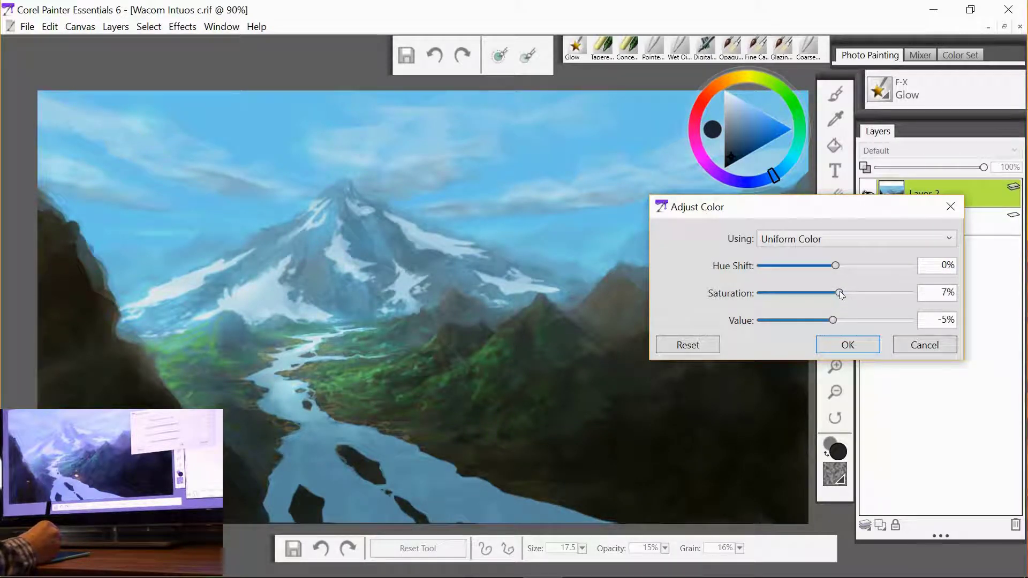
left_click(846, 347)
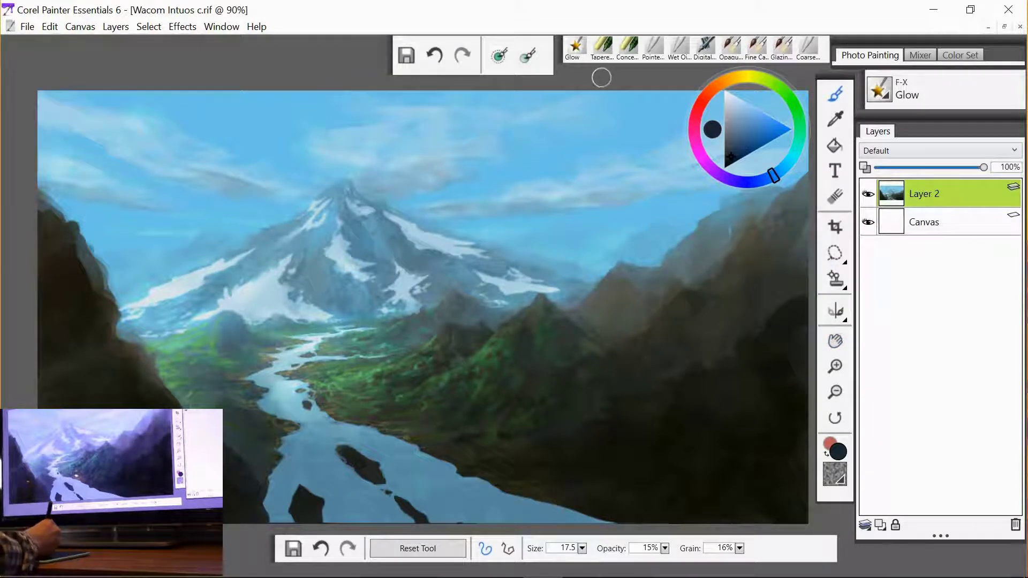
- Switch to the Pointed Stump blender and soften the left cliff edge and the base of the mountain
left_click(655, 51)
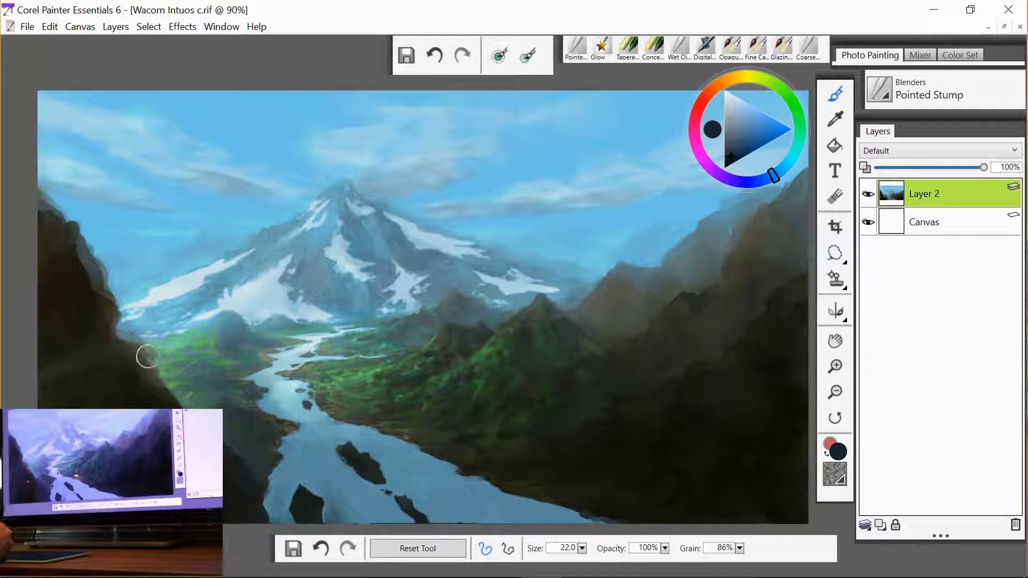
left_click_drag(147, 357, 140, 353)
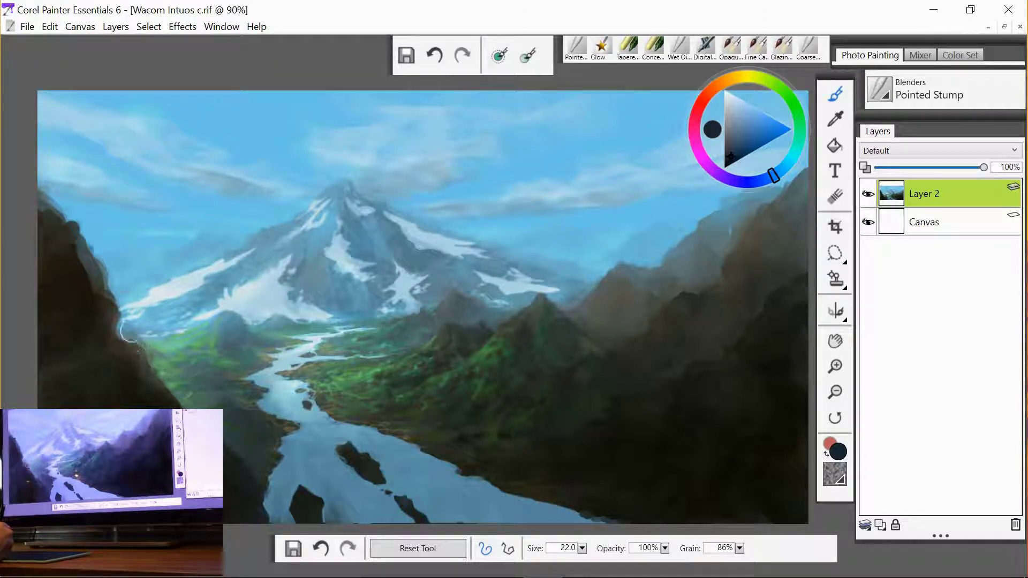
mouse_move(128, 334)
left_mouse_down()
mouse_move(141, 336)
mouse_move(114, 339)
left_mouse_up()
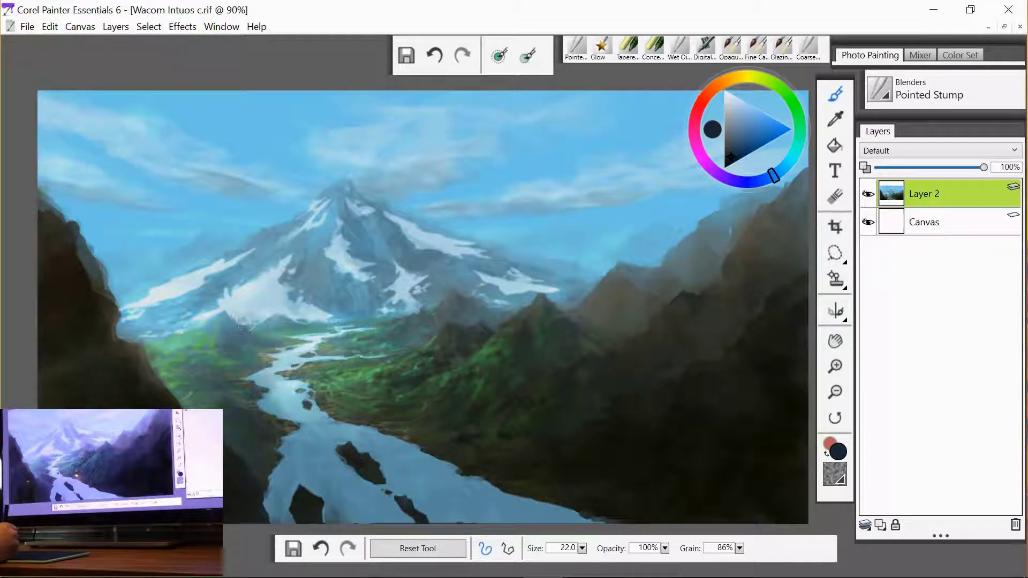
left_click_drag(245, 327, 242, 325)
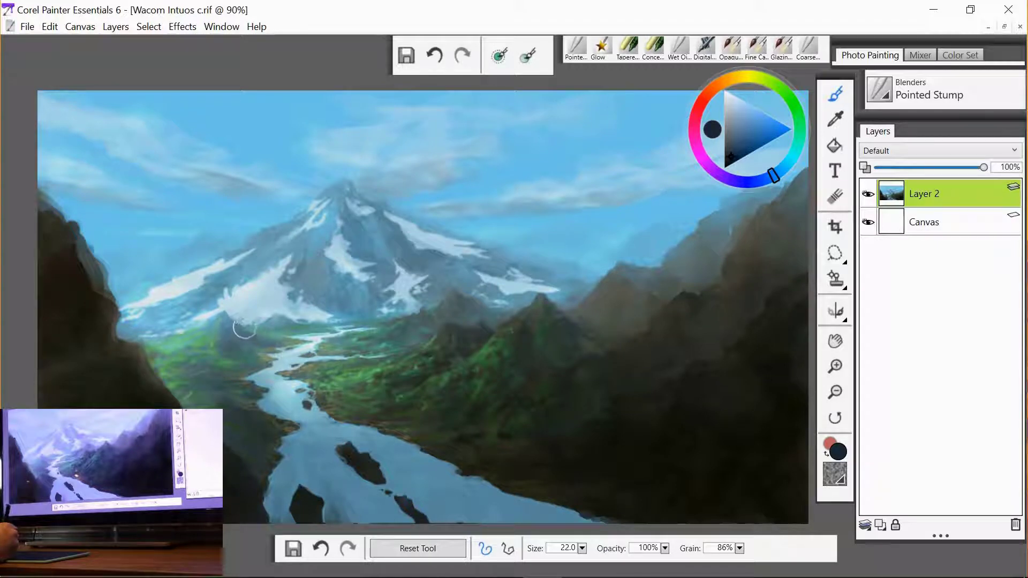
- With the Tapered Pastel brush, sample the pale river blue and dab light highlights into the river
left_click(628, 47)
left_click(299, 370, "alt")
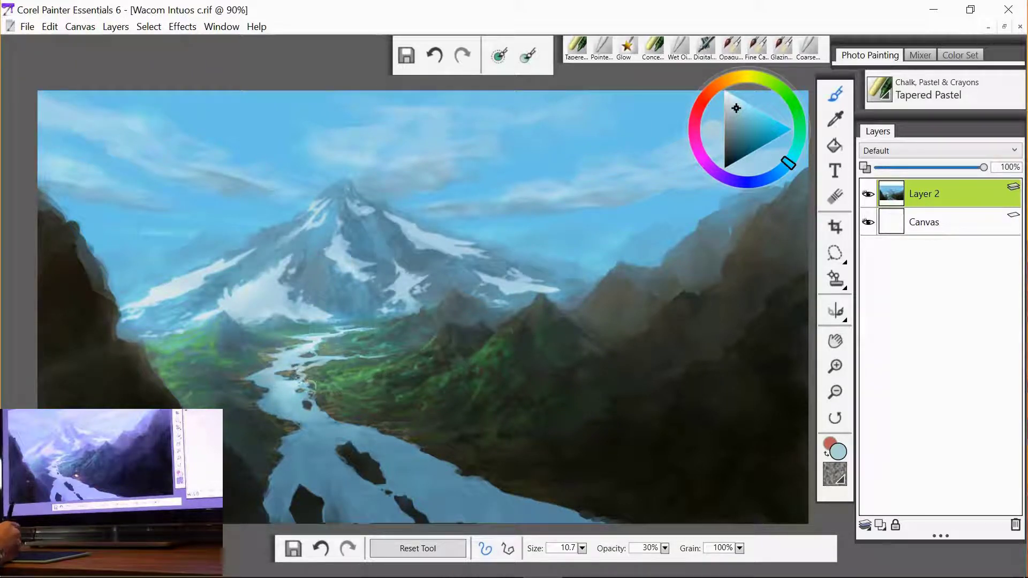
left_click(292, 386, "alt")
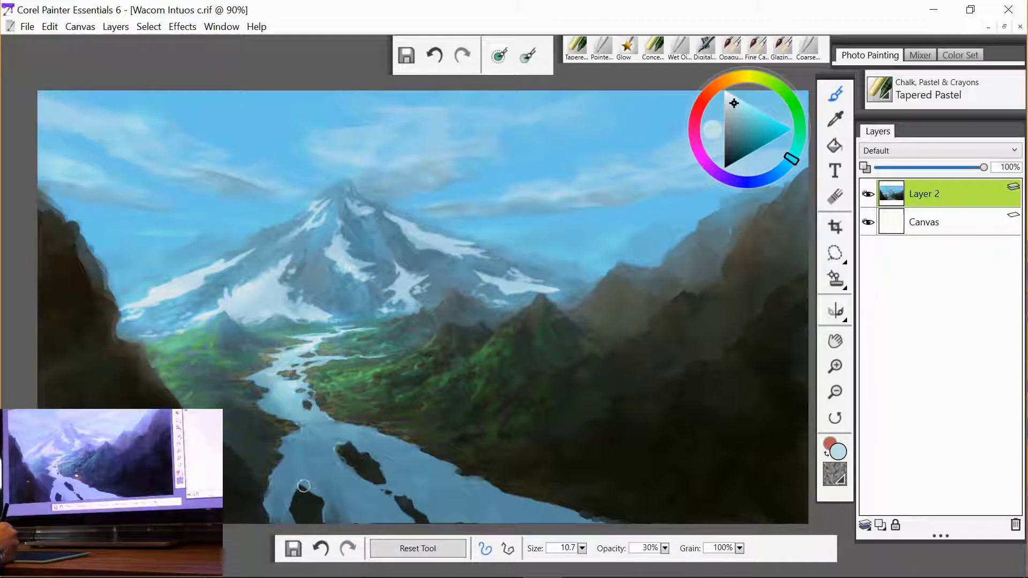
left_click(602, 47)
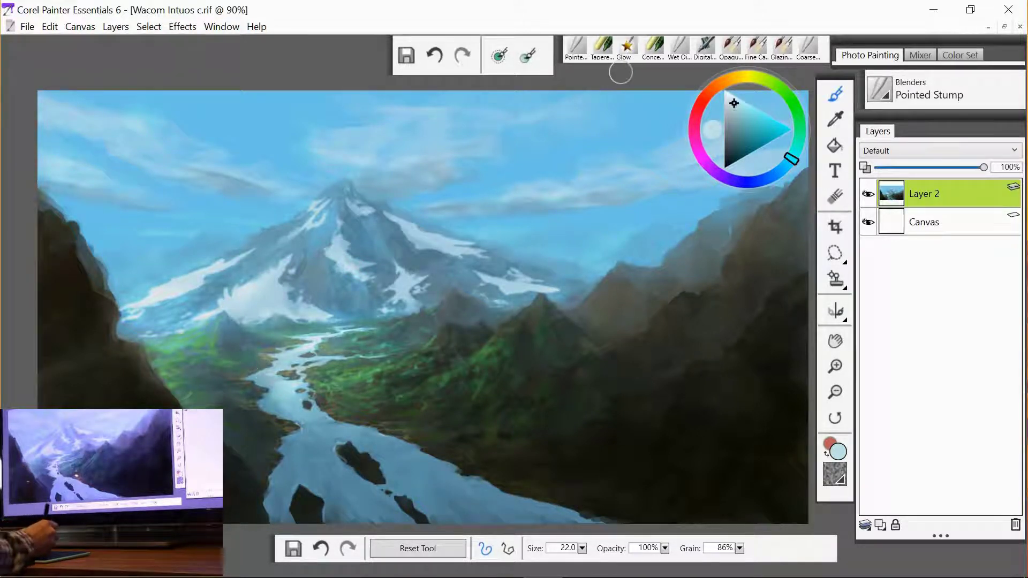
left_click(601, 46)
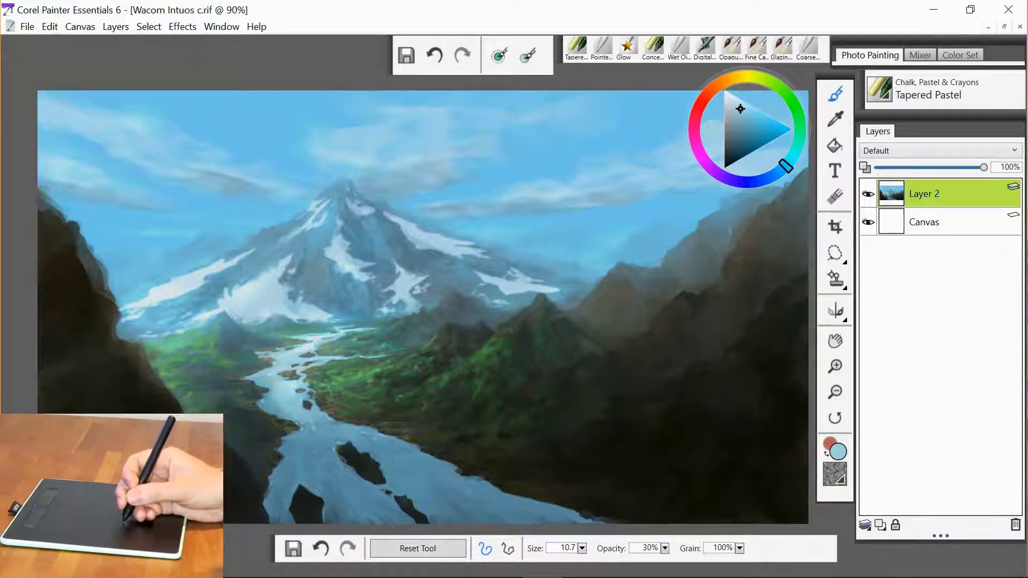
left_click(314, 353, "alt")
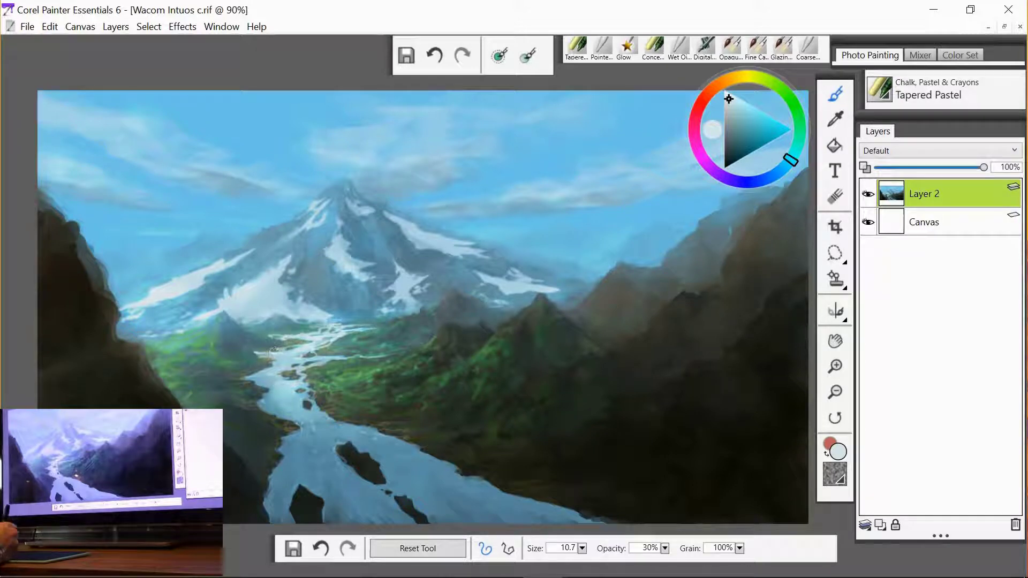
- Sample the dark cliff colour, shift it to a dark teal on the colour wheel, and enlarge the brush to 18.6
left_click(68, 407, "alt")
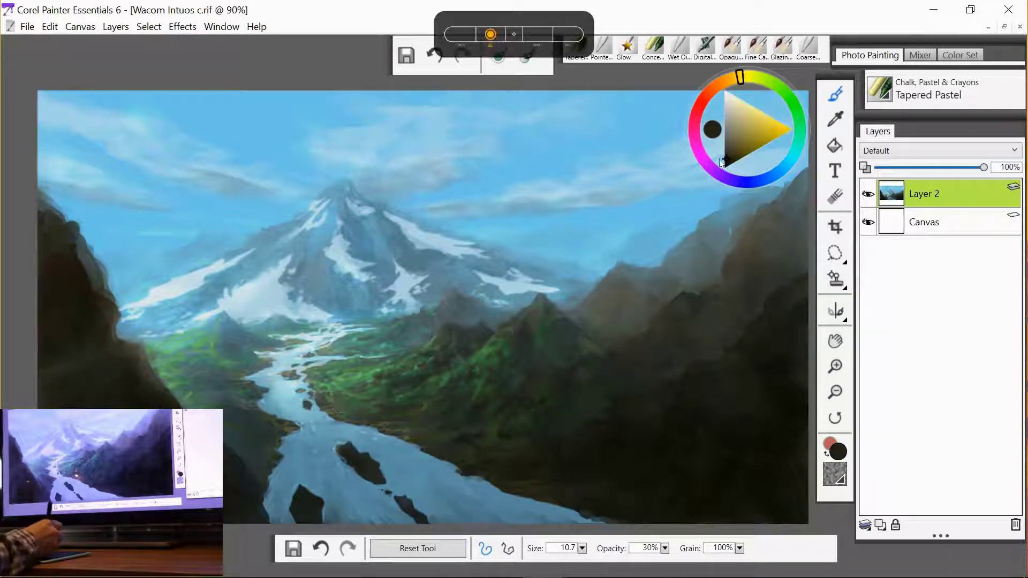
left_click(789, 156)
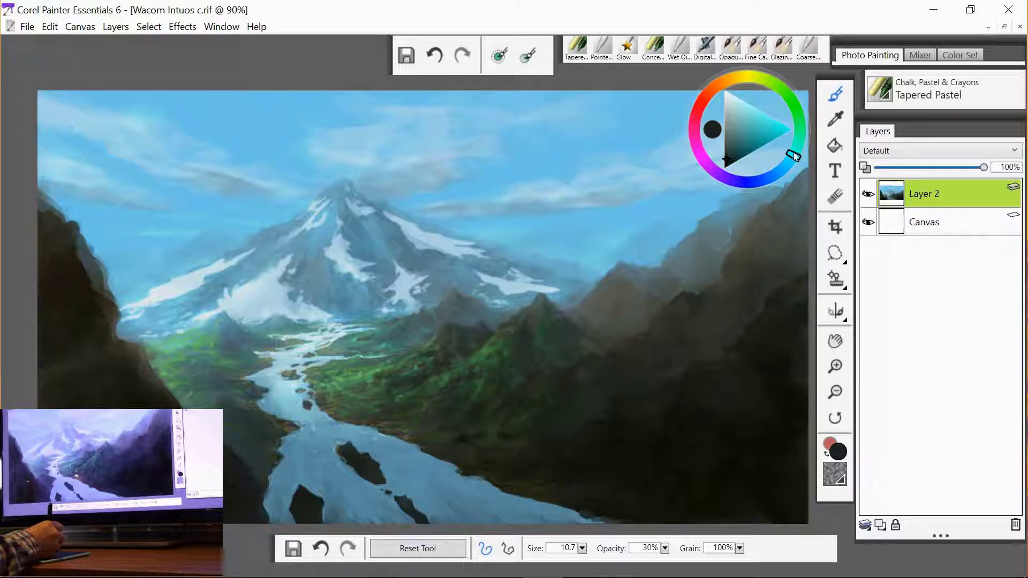
left_click_drag(798, 149, 797, 145)
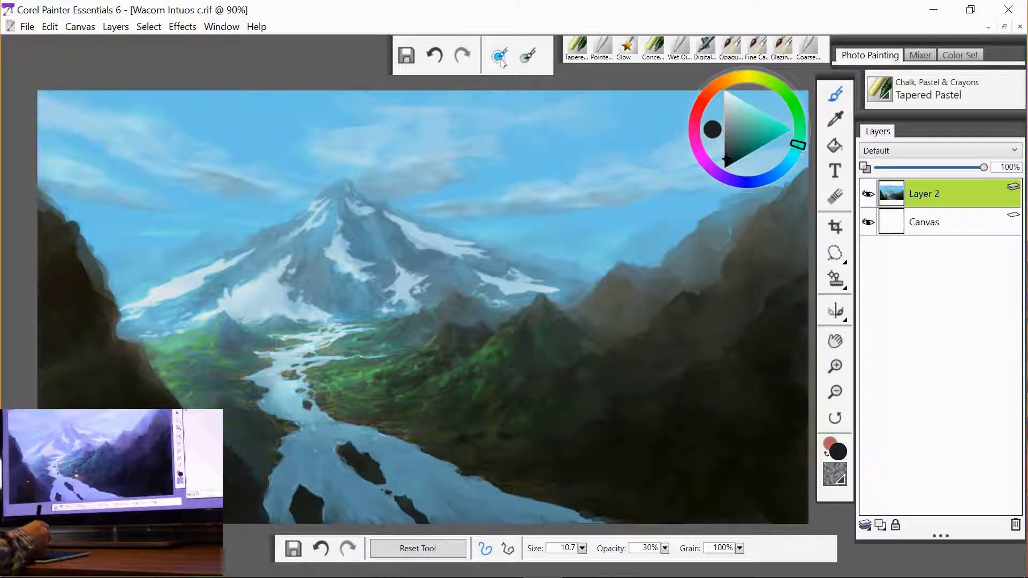
left_click_drag(111, 402, 121, 403)
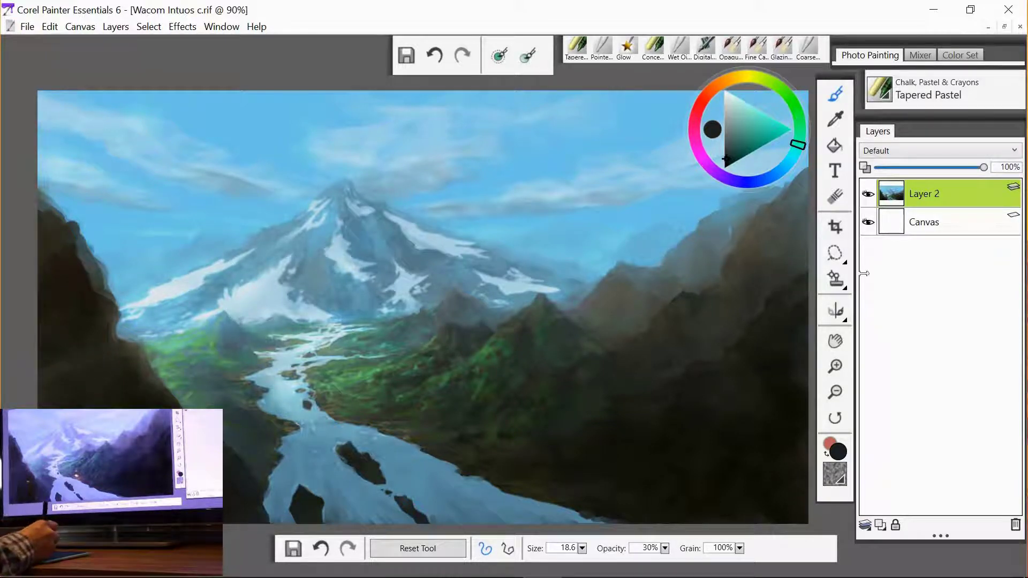
- Paint dark teal pastel strokes across the left cliff face
left_click(832, 343)
left_click_drag(442, 358, 580, 305)
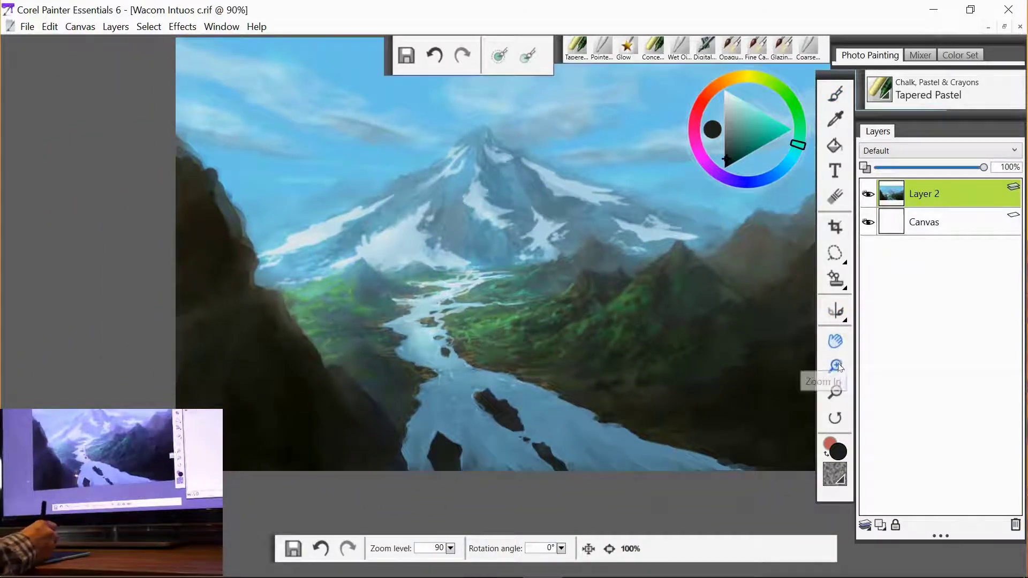
left_click(837, 366)
left_click(838, 367)
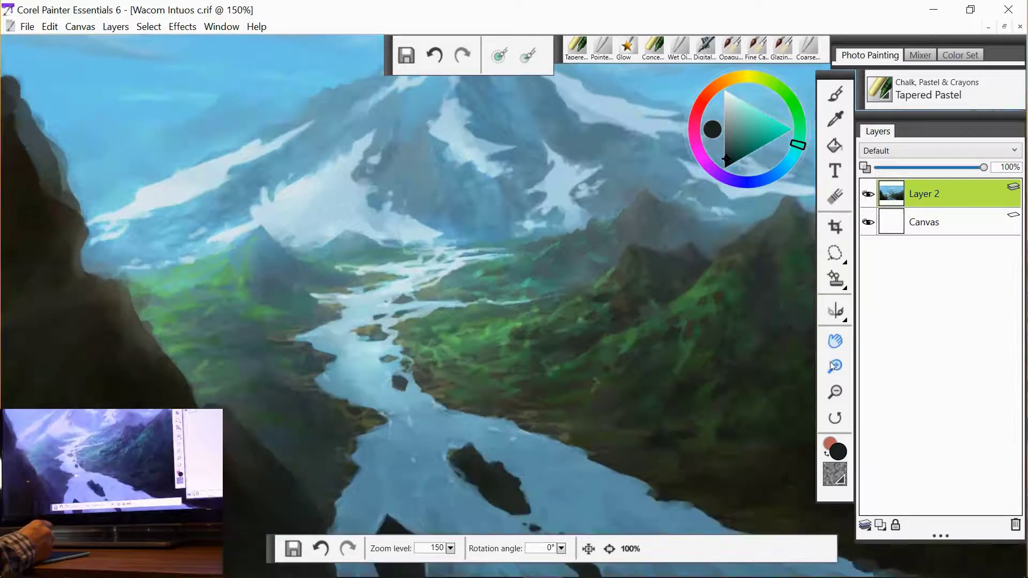
left_click_drag(512, 418, 775, 332)
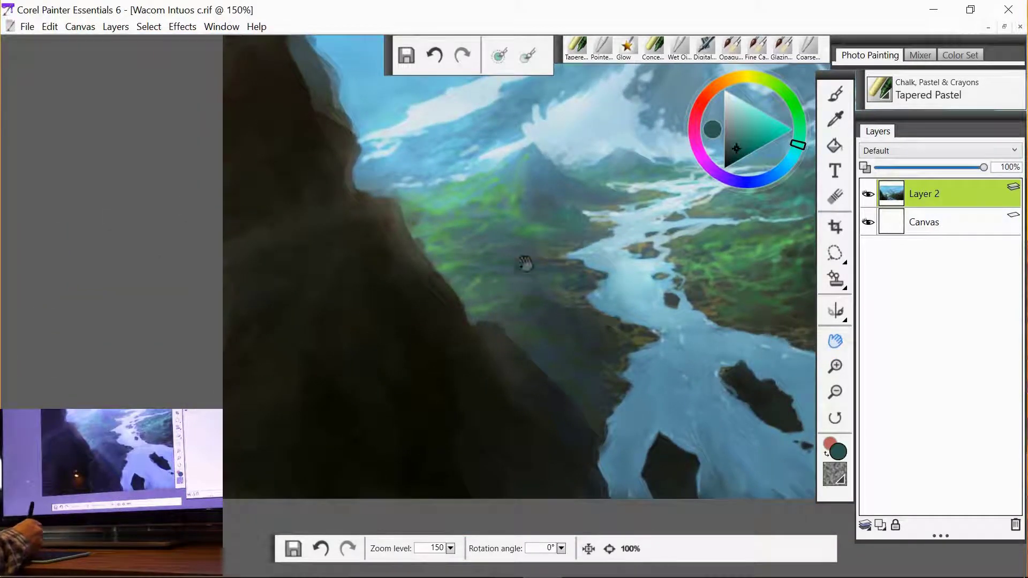
key("b")
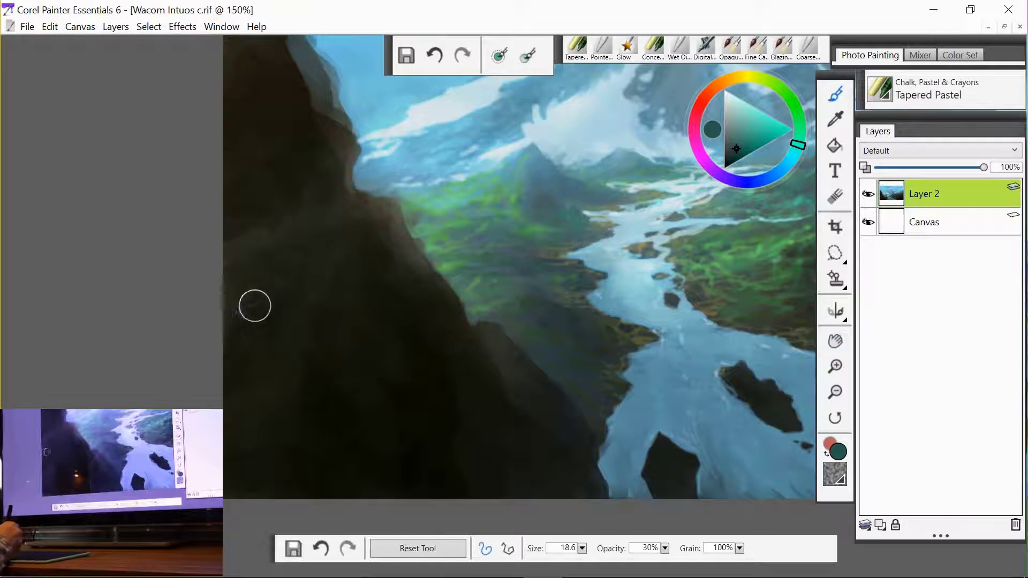
mouse_move(244, 287)
left_mouse_down()
mouse_move(294, 259)
mouse_move(232, 284)
mouse_move(238, 260)
mouse_move(305, 224)
mouse_move(246, 232)
mouse_move(342, 223)
mouse_move(323, 215)
mouse_move(349, 212)
mouse_move(413, 272)
mouse_move(407, 237)
mouse_move(387, 216)
mouse_move(403, 272)
mouse_move(410, 257)
mouse_move(424, 276)
mouse_move(391, 221)
mouse_move(342, 212)
mouse_move(356, 197)
mouse_move(362, 208)
mouse_move(336, 273)
left_mouse_up()
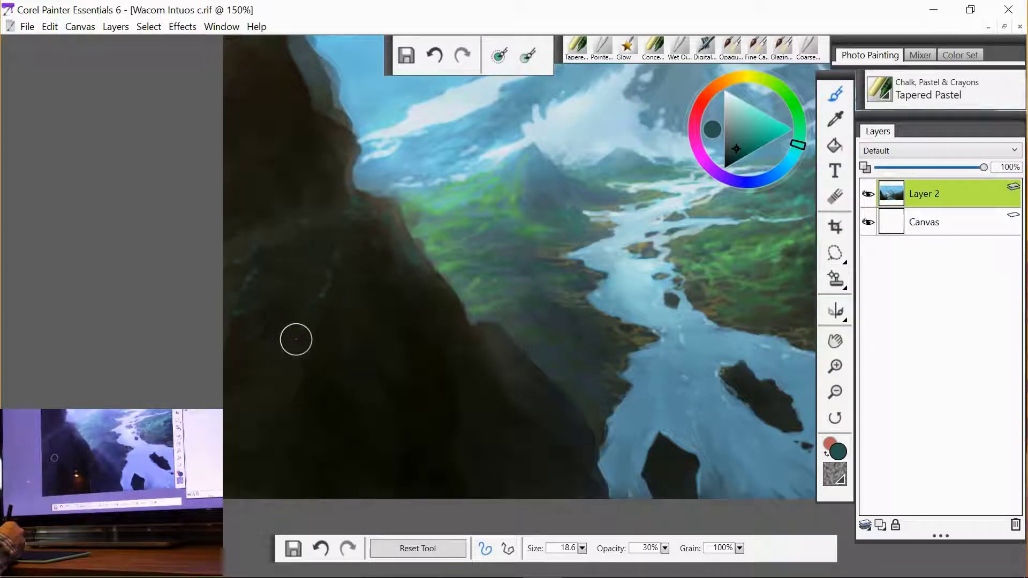
left_click_drag(299, 329, 288, 343)
- Sample a colour from the cliff and paint further strokes along its lower slope and base
key("alt")
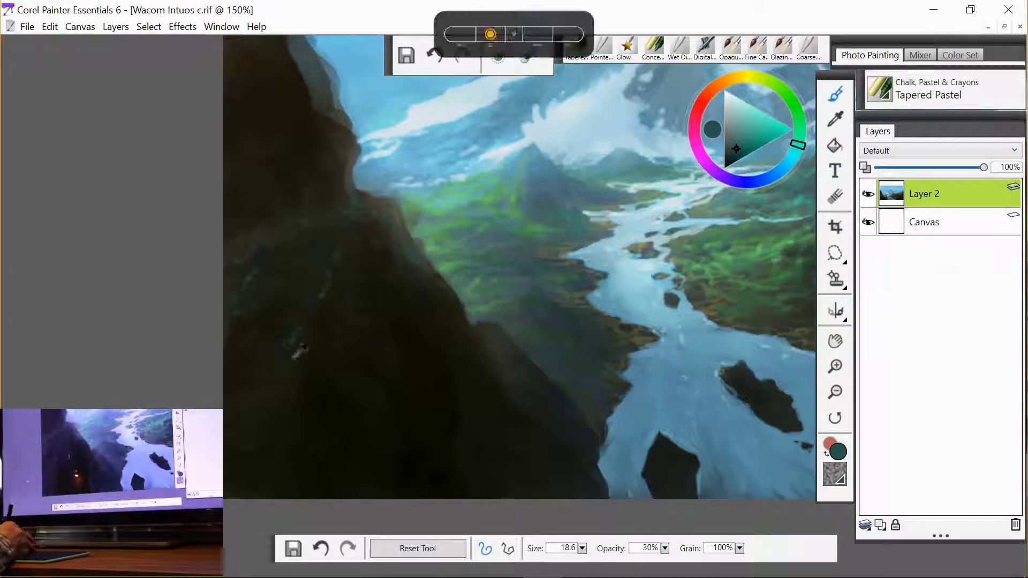
left_click(294, 354, "alt")
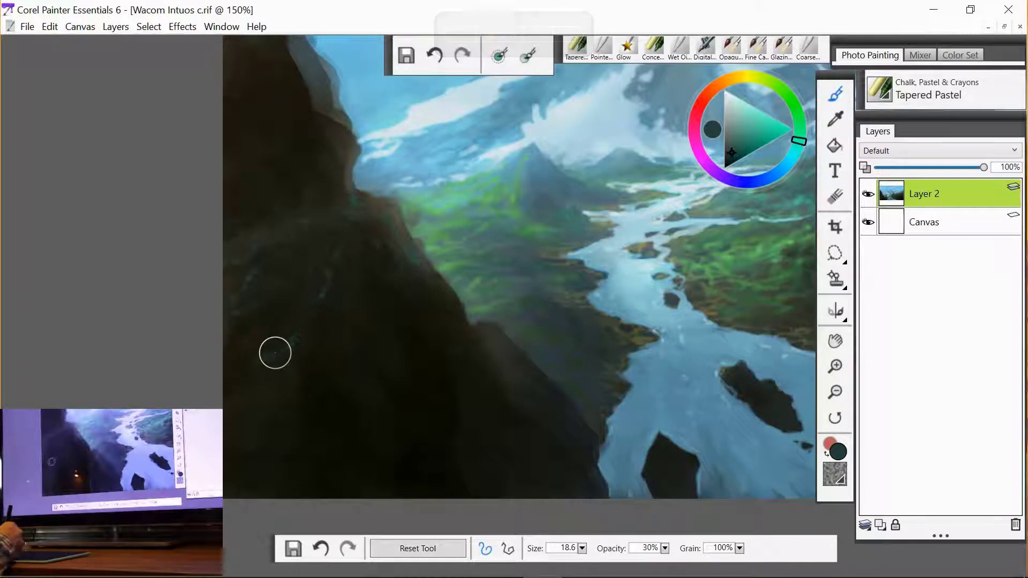
mouse_move(256, 349)
left_mouse_down()
mouse_move(267, 363)
mouse_move(245, 391)
left_mouse_up()
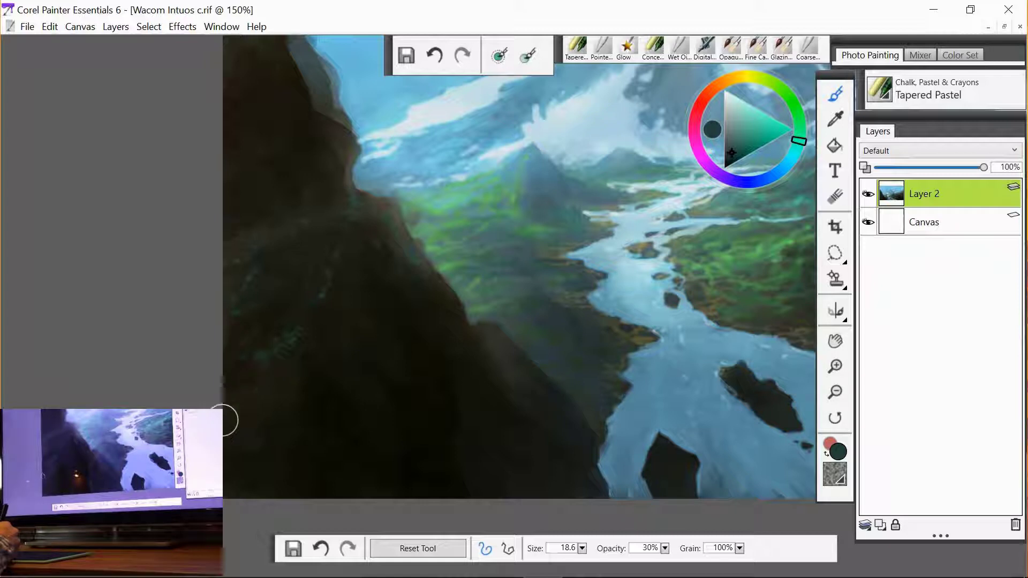
left_click_drag(271, 390, 287, 369)
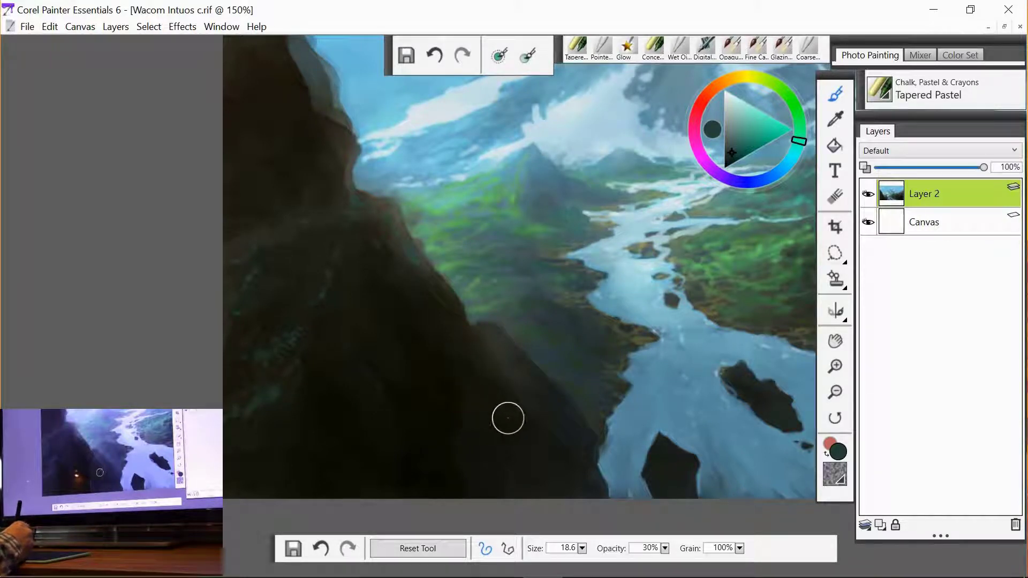
left_click_drag(504, 411, 514, 417)
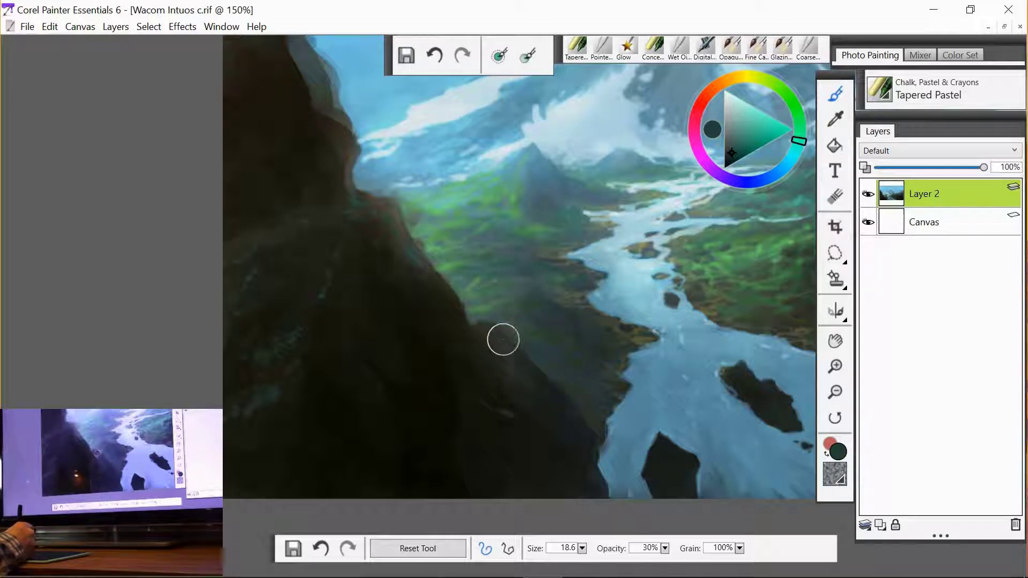
left_click_drag(509, 371, 539, 393)
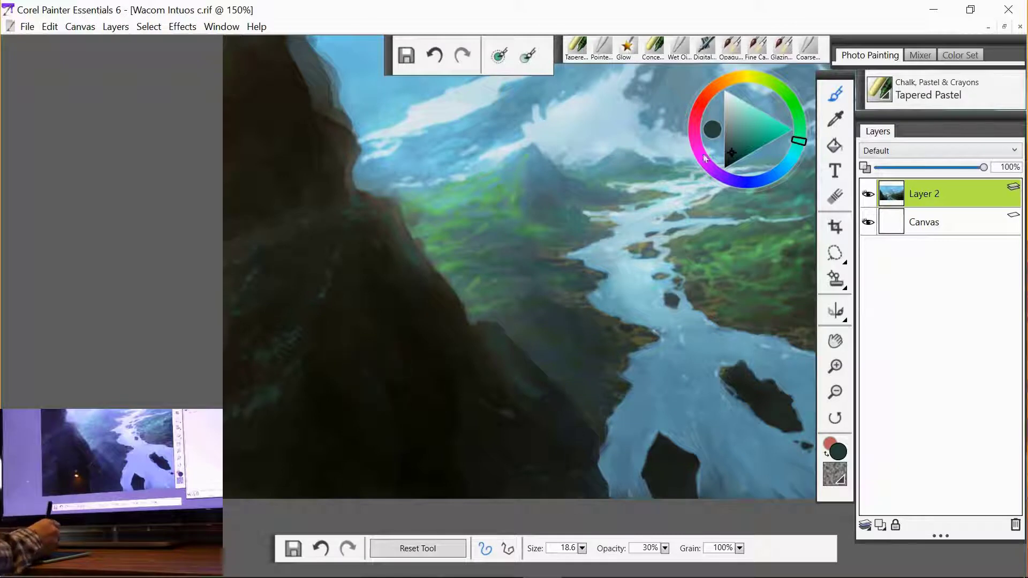
mouse_move(364, 411)
left_mouse_down()
mouse_move(369, 387)
mouse_move(364, 396)
mouse_move(391, 435)
mouse_move(368, 376)
mouse_move(388, 422)
left_mouse_up()
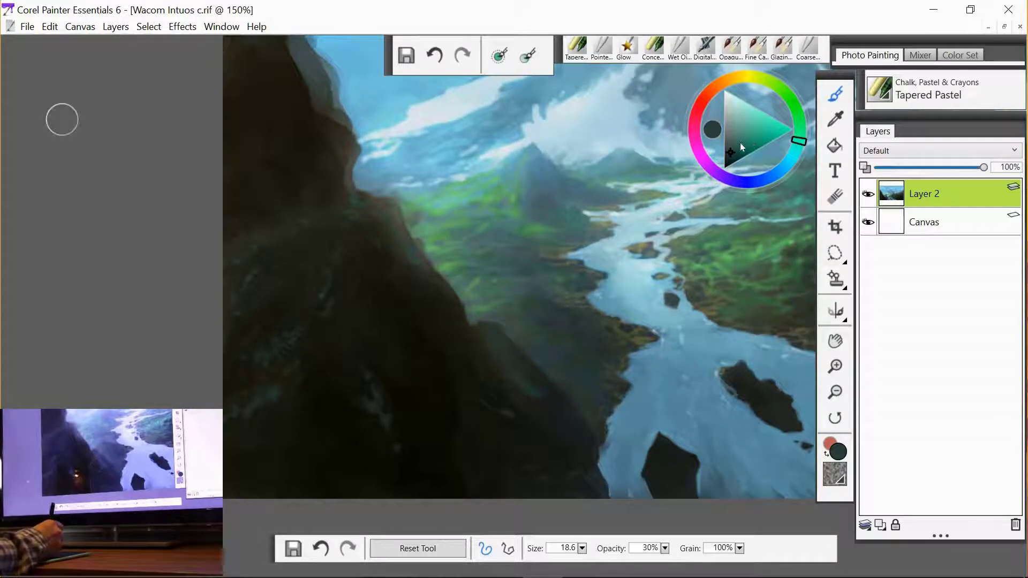
- Pick a lighter teal and add strokes along the lower cliff and its upper ridge
left_click(739, 142)
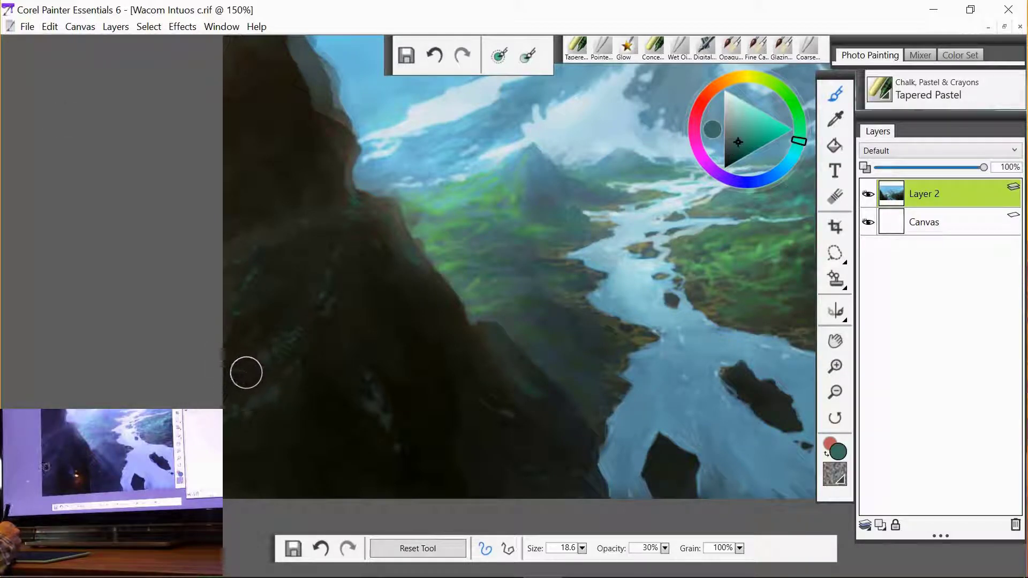
mouse_move(259, 358)
left_mouse_down()
mouse_move(248, 360)
mouse_move(297, 351)
left_mouse_up()
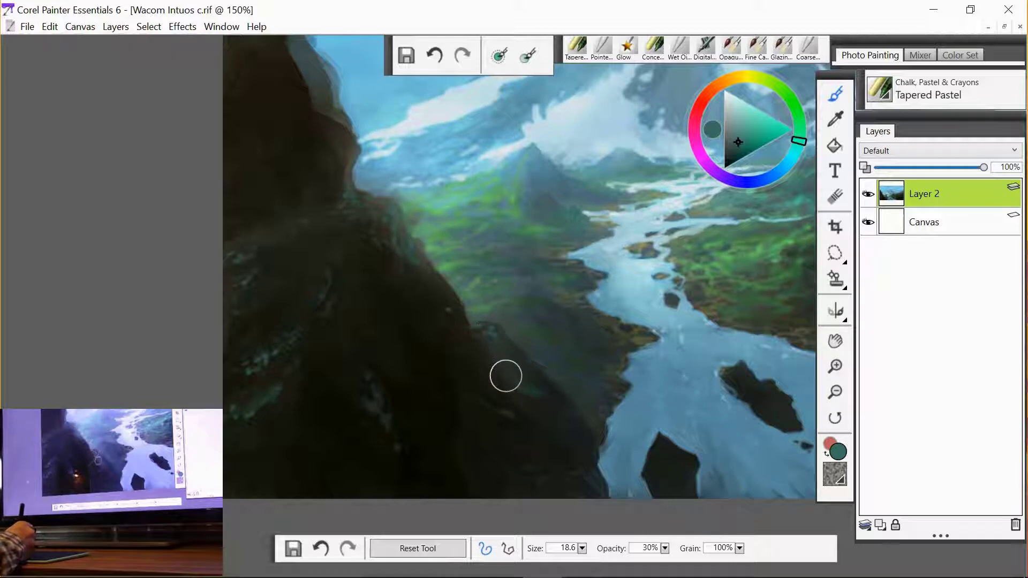
key("g")
mouse_move(501, 348)
left_mouse_down()
mouse_move(596, 411)
mouse_move(591, 424)
left_mouse_up()
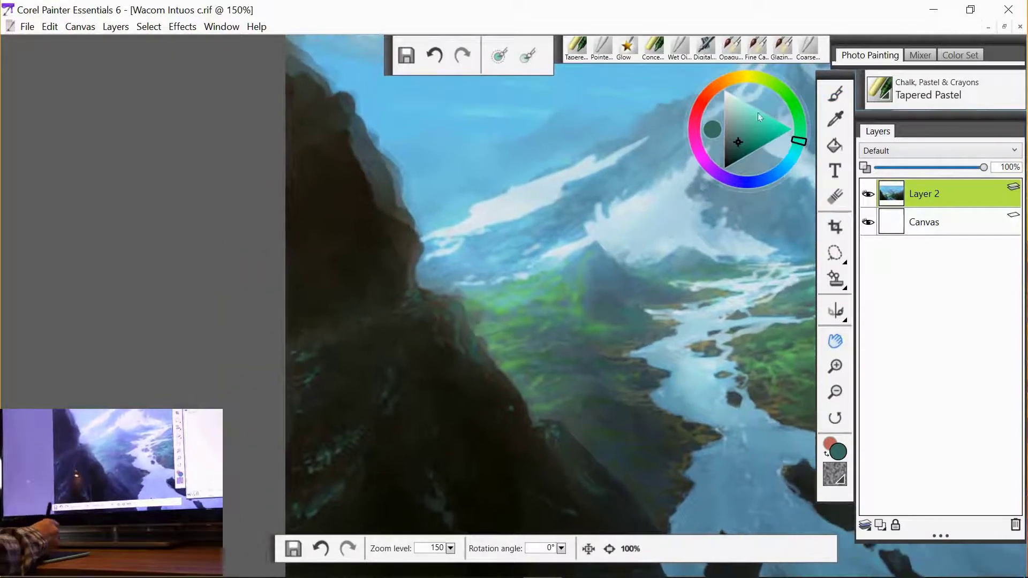
left_click(575, 49)
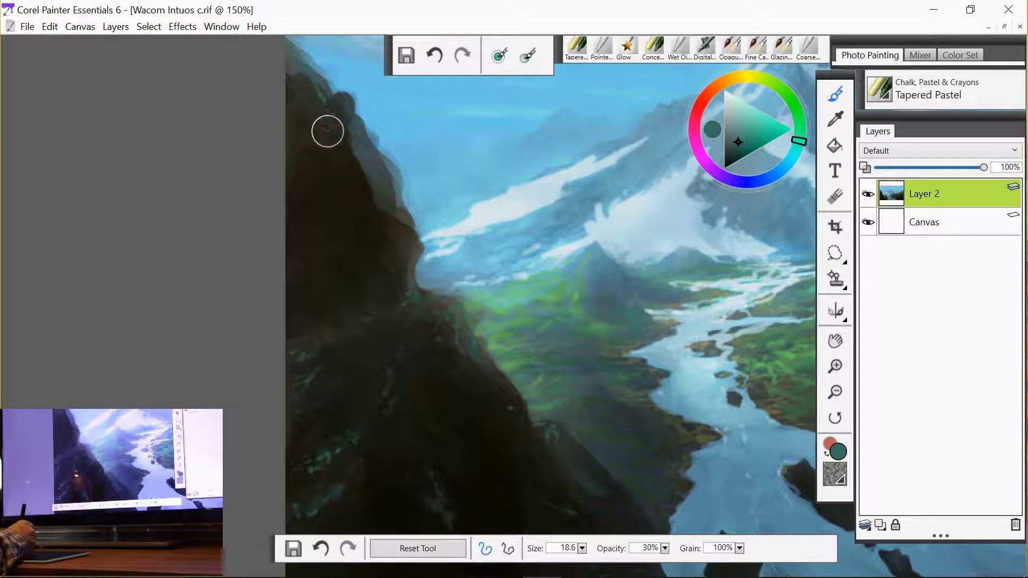
mouse_move(321, 135)
left_mouse_down()
mouse_move(347, 125)
mouse_move(334, 134)
mouse_move(358, 150)
left_mouse_up()
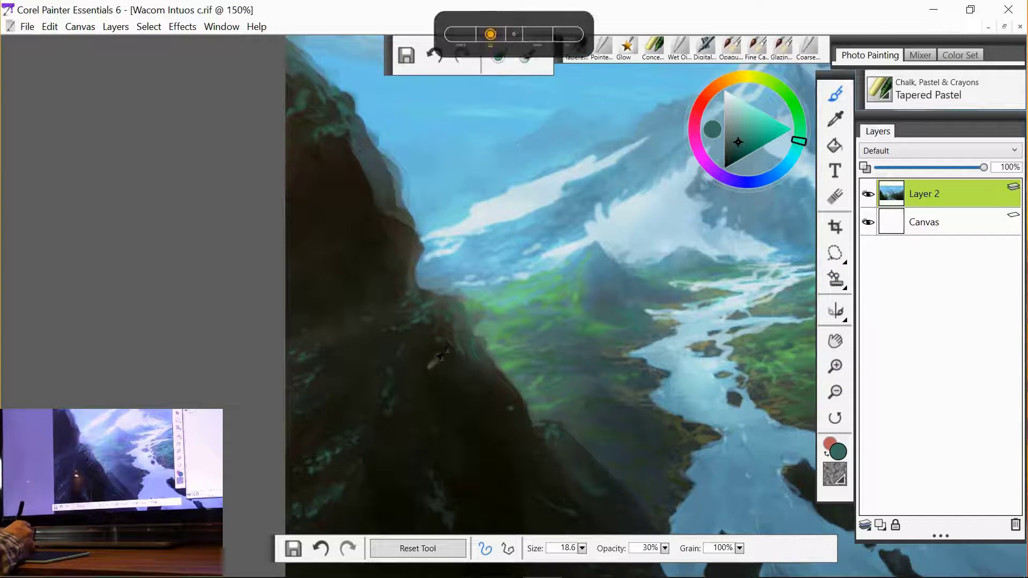
- Sample a dark cliff colour and paint a stroke along the cliff's lower edge
left_click(431, 345, "alt")
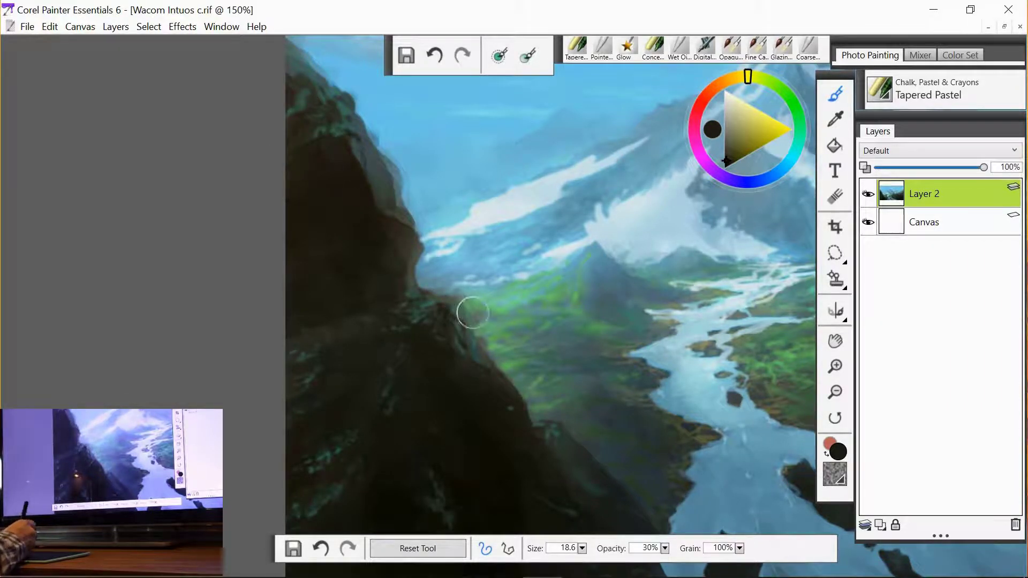
left_click(376, 420, "alt")
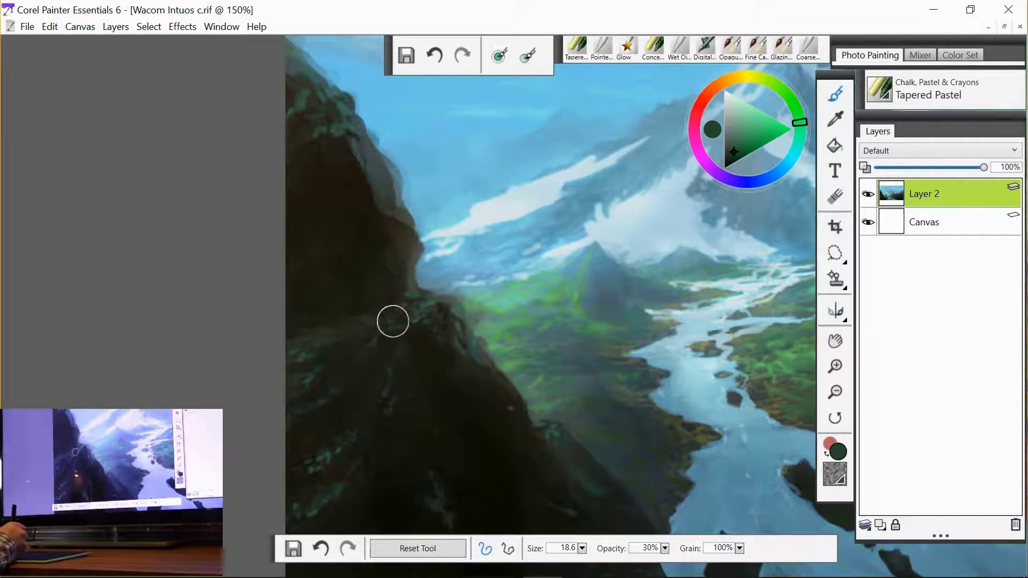
- Choose a saturated green on the colour wheel for painting the valley vegetation
left_click(737, 143)
left_click(797, 110)
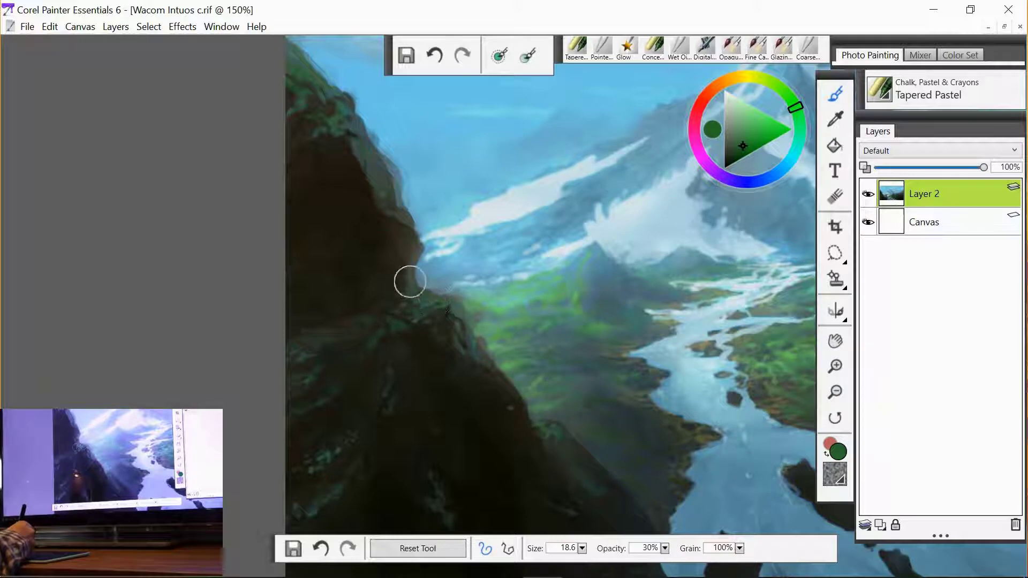
key("g")
mouse_move(616, 382)
left_mouse_down()
mouse_move(361, 372)
mouse_move(356, 363)
left_mouse_up()
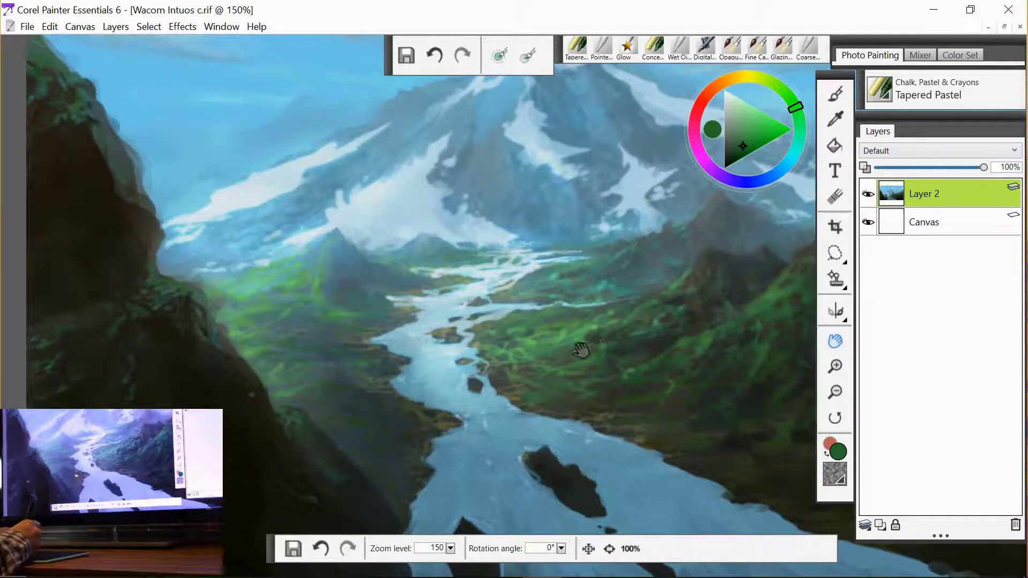
- Sample a vegetation green, brighten it on the colour wheel, and paint pastel strokes on the valley vegetation and left slope
key("alt")
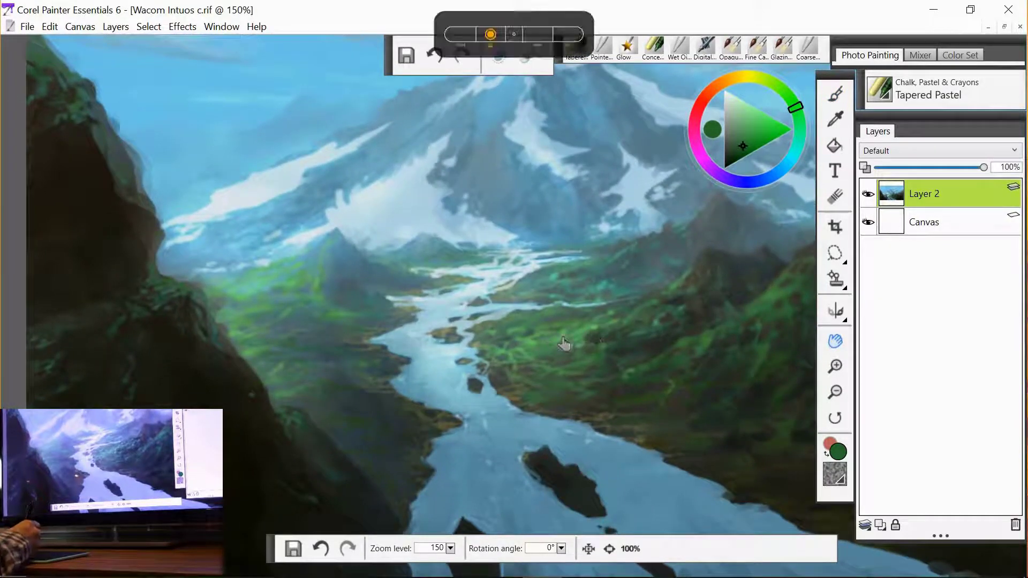
left_click(835, 94)
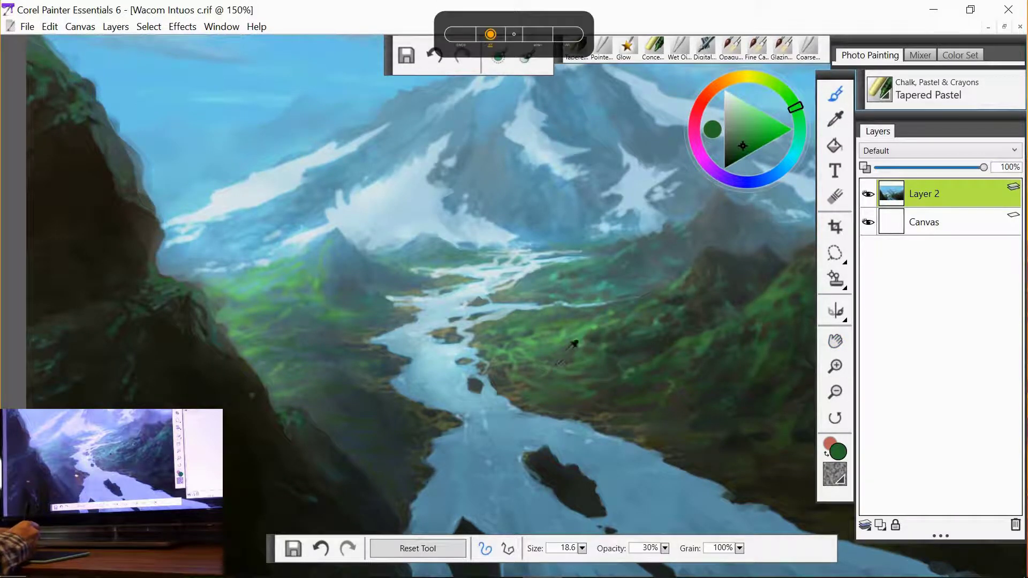
left_click(564, 351, "alt")
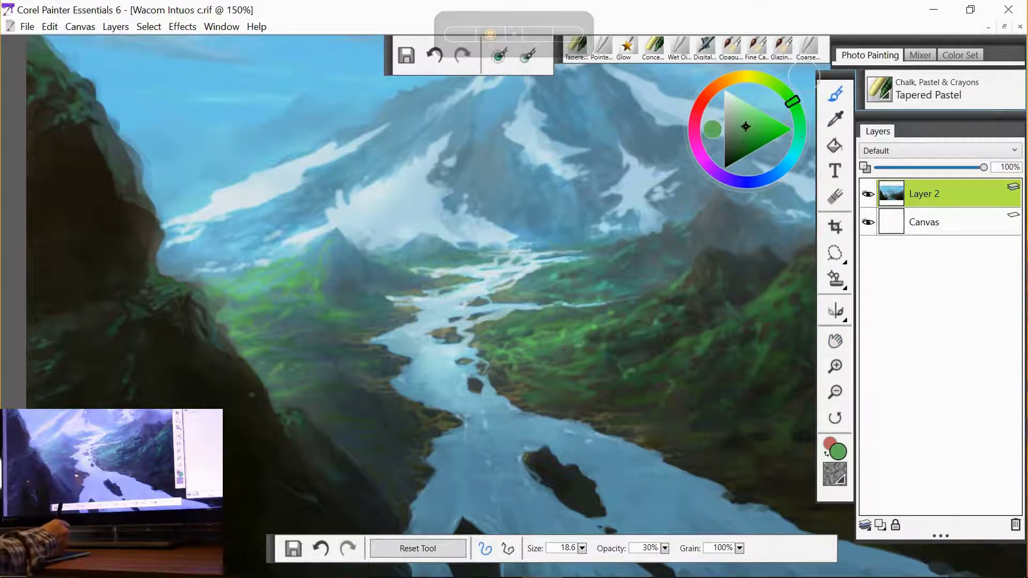
left_click_drag(791, 97, 788, 96)
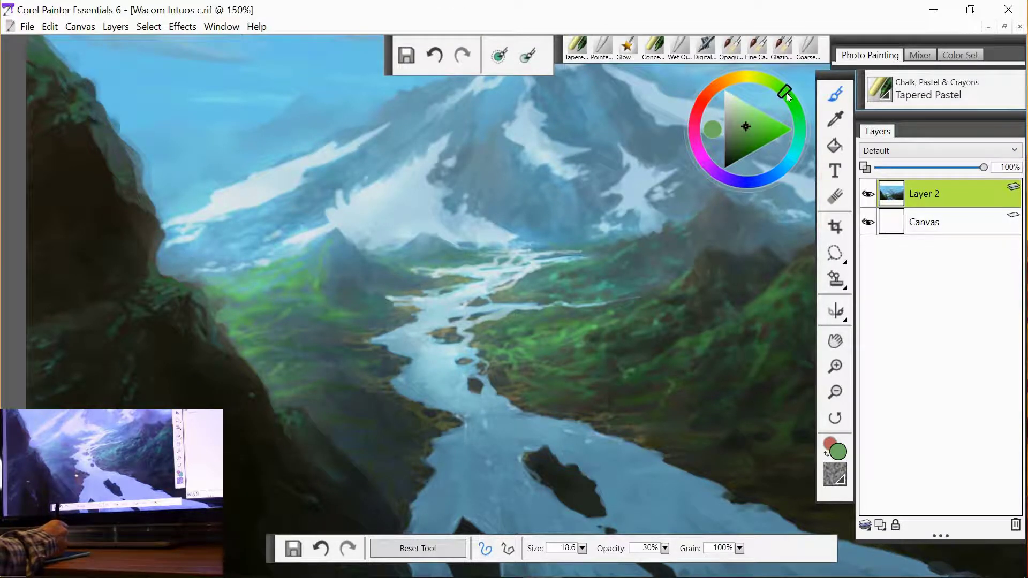
left_click(754, 123)
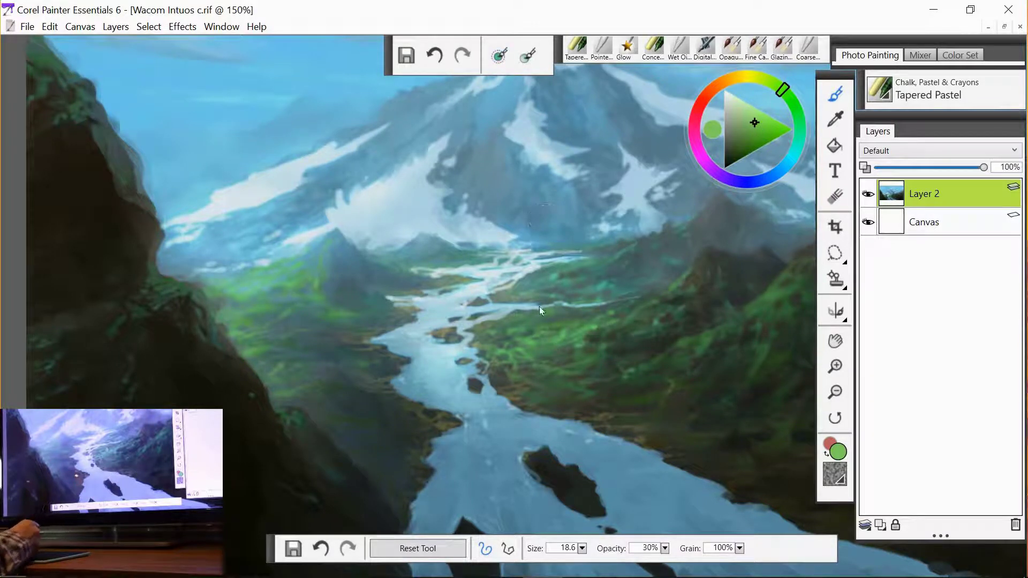
left_click_drag(538, 306, 540, 306)
left_click_drag(538, 345, 544, 338)
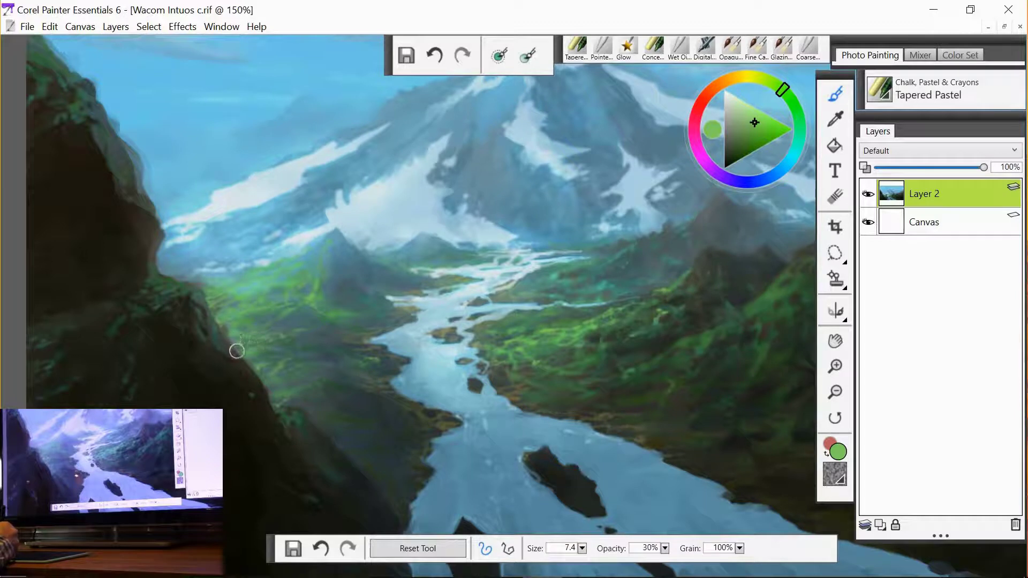
left_click_drag(241, 345, 259, 345)
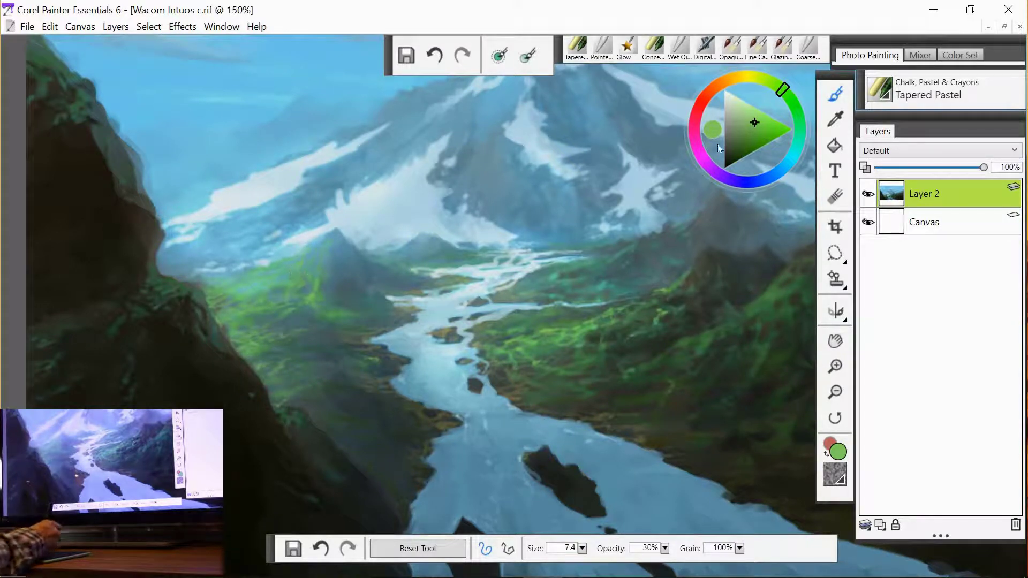
- Pick a lighter, yellower green and add a stroke down the vegetation on the right hillside
left_click(756, 118)
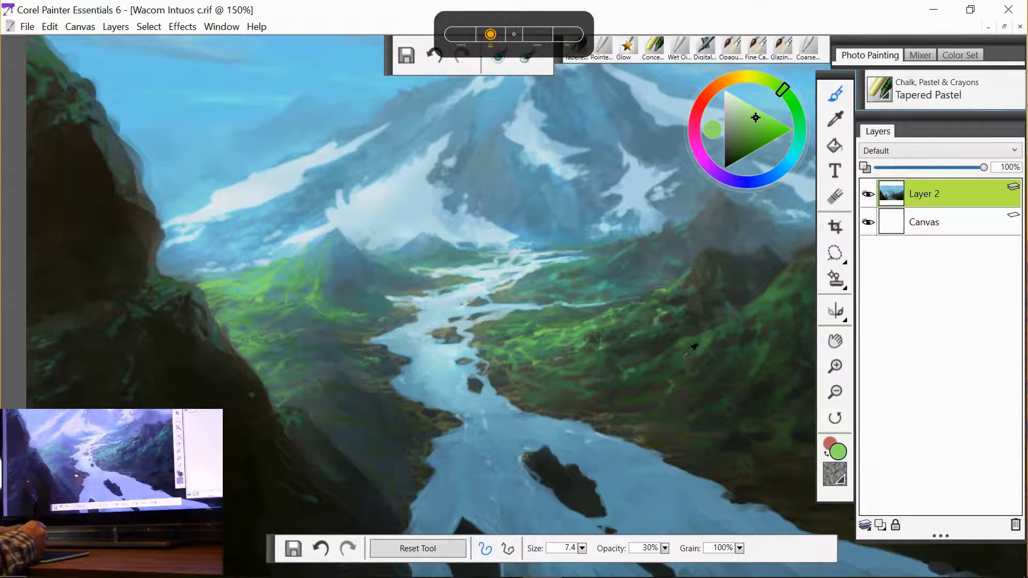
left_click(746, 136)
left_click_drag(790, 98, 784, 90)
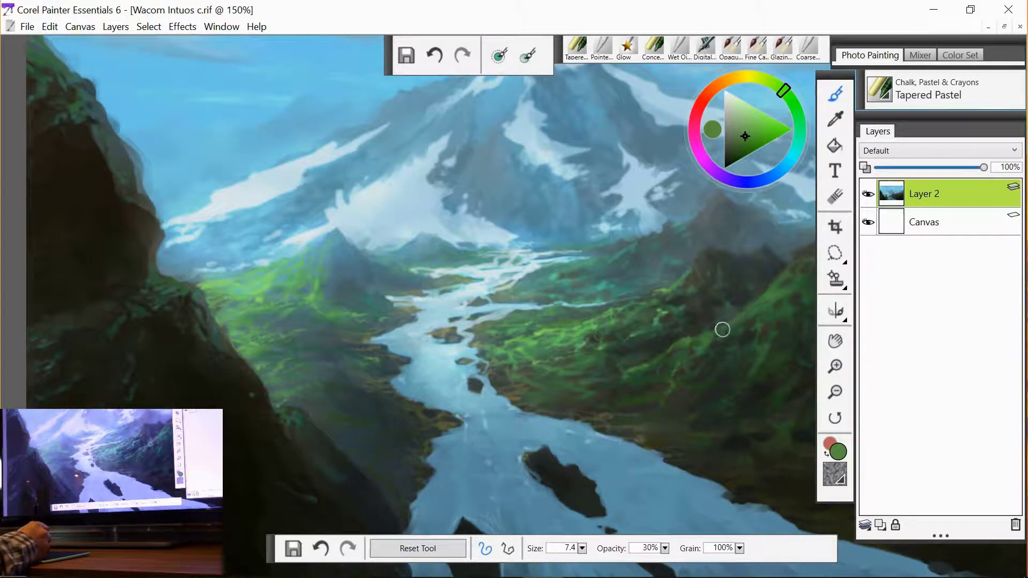
left_click_drag(774, 320, 751, 378)
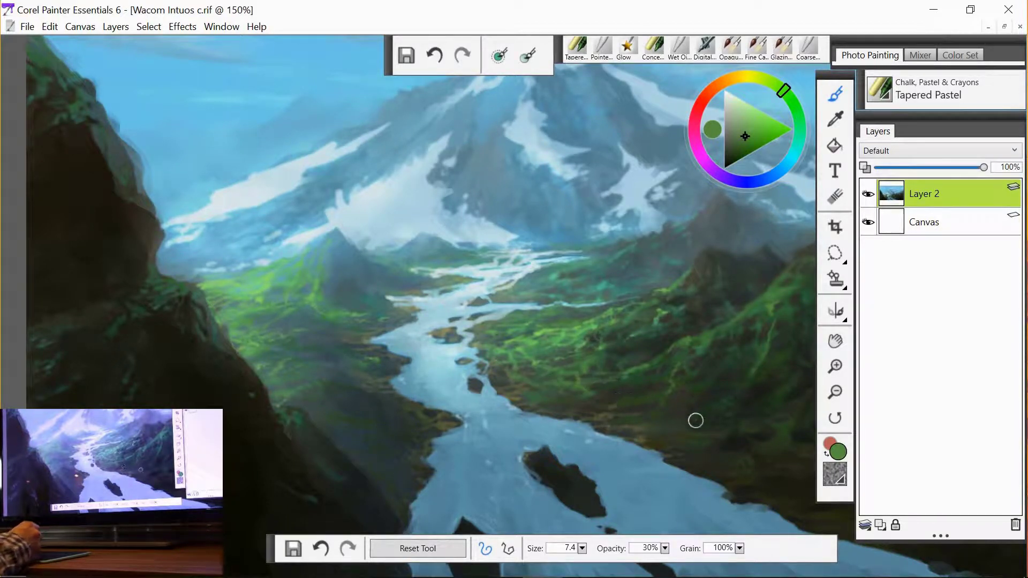
- Sample an olive colour from the riverbank, lighten it, and paint a stroke along the river's edge
key("alt")
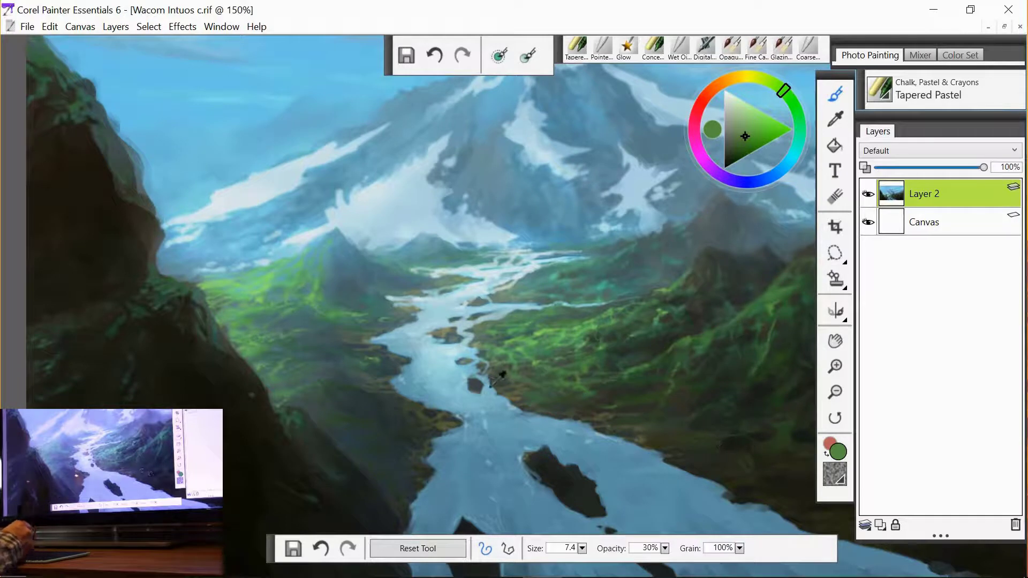
left_click(513, 412)
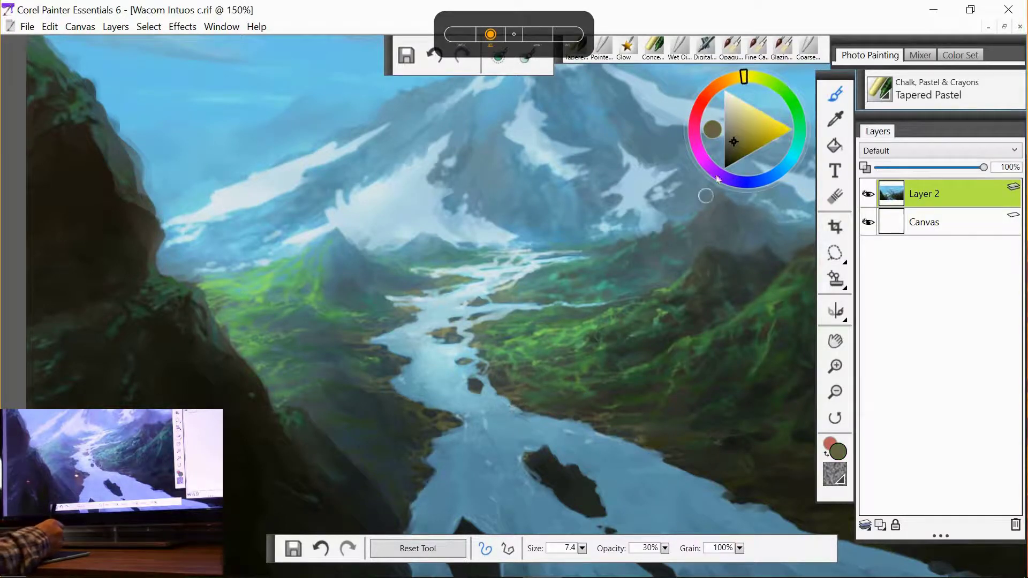
left_click(743, 137)
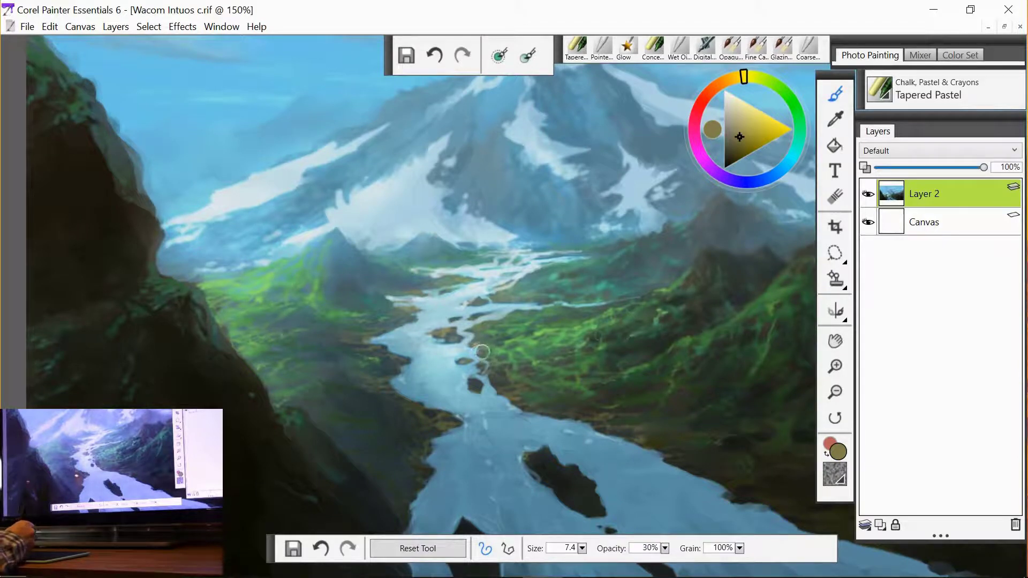
left_click(748, 131)
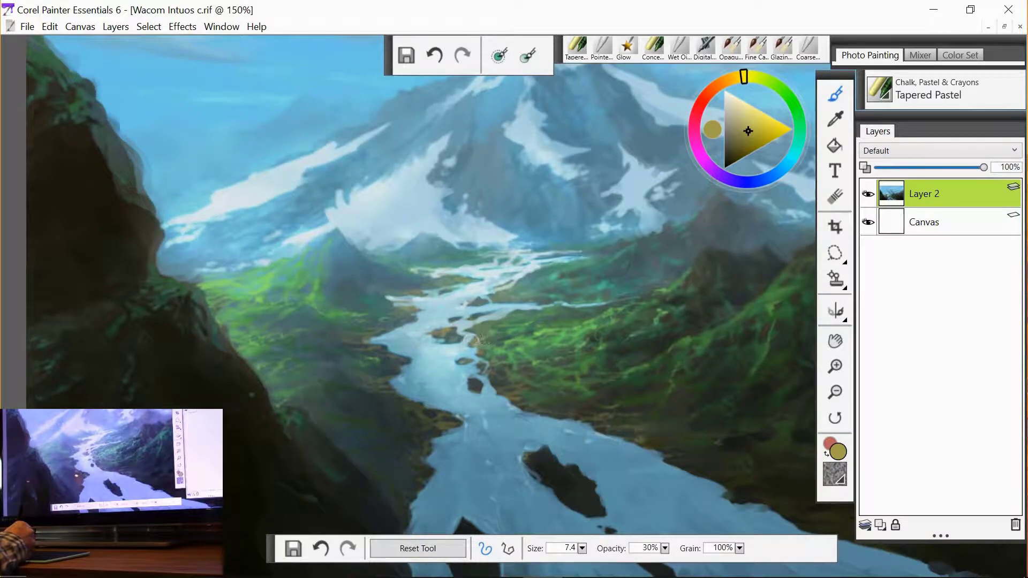
left_click_drag(471, 341, 484, 339)
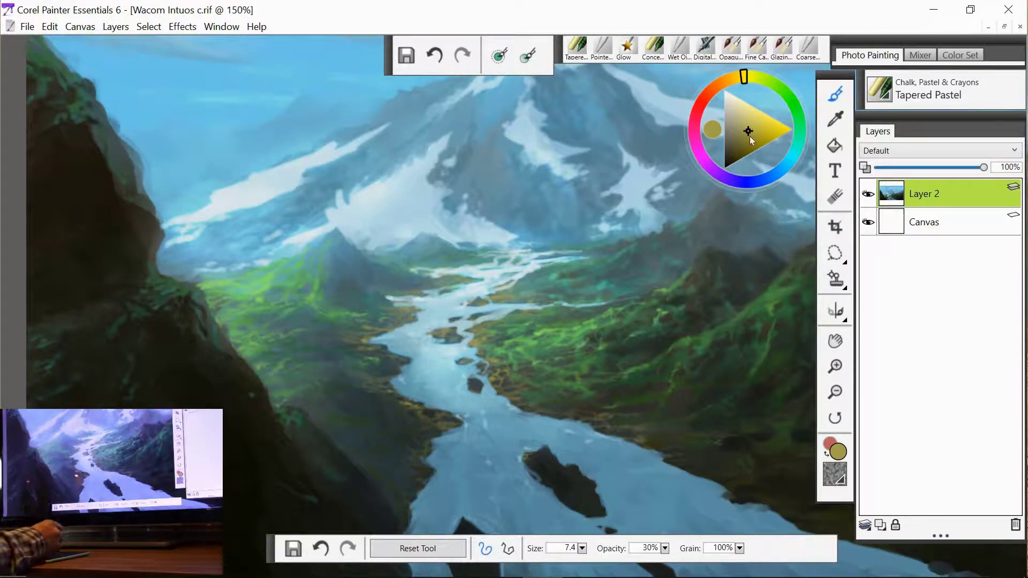
- Switch to the Pointed Stump blender and blend the snow near the mountain peak
left_click(748, 115)
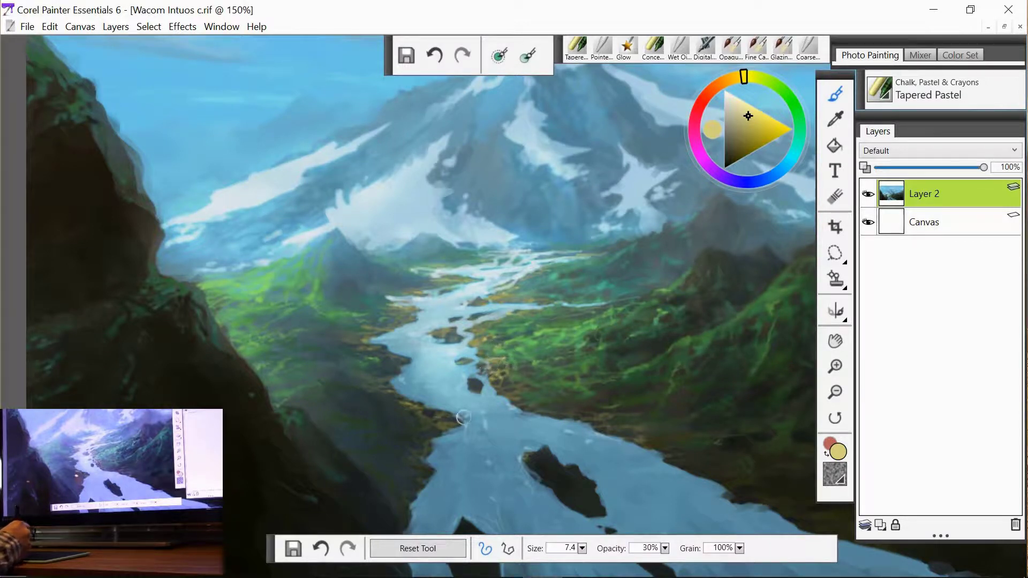
left_click(834, 340)
left_click_drag(651, 306, 634, 424)
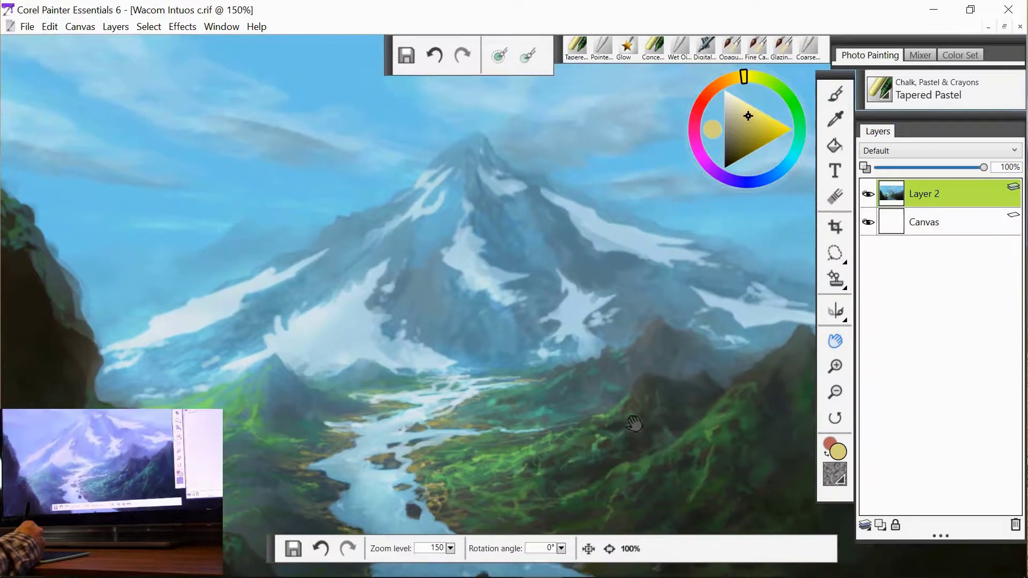
left_click(842, 99)
left_click(603, 45)
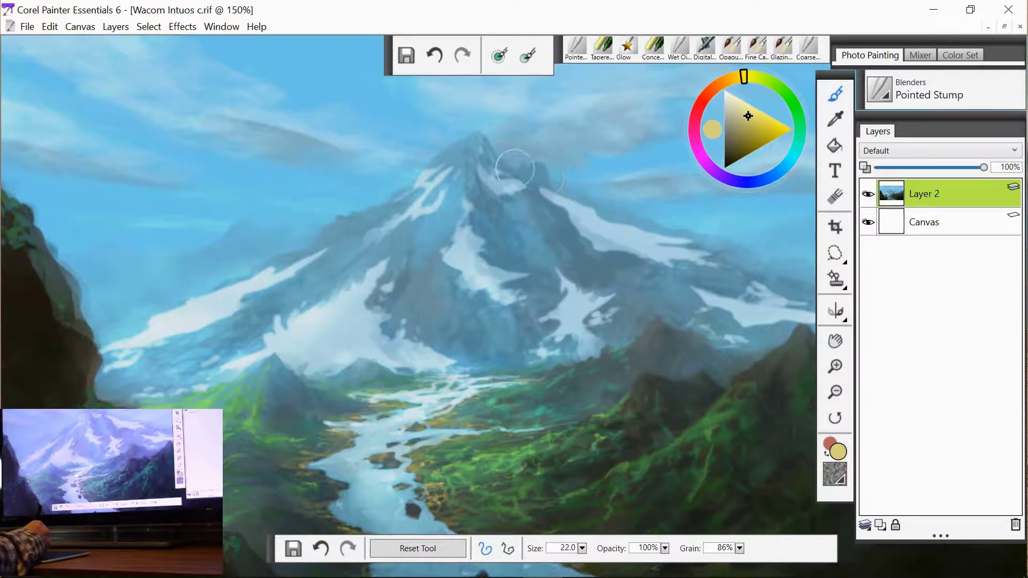
left_click_drag(515, 169, 526, 162)
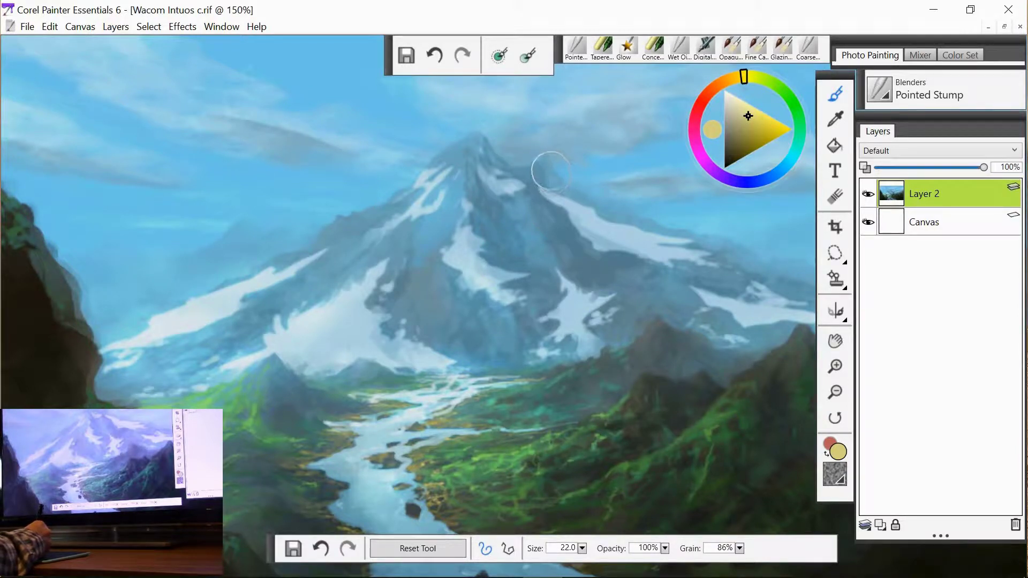
- Return to Tapered Pastel, sample a pale blue from the mountain, and paint strokes across the left snowy slope
left_click(608, 51)
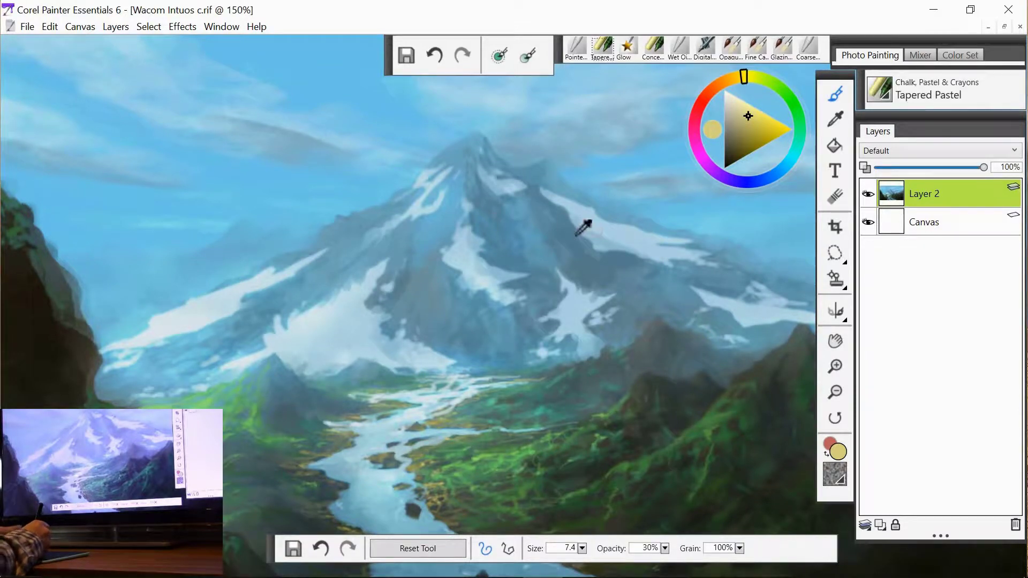
left_click(549, 209, "alt")
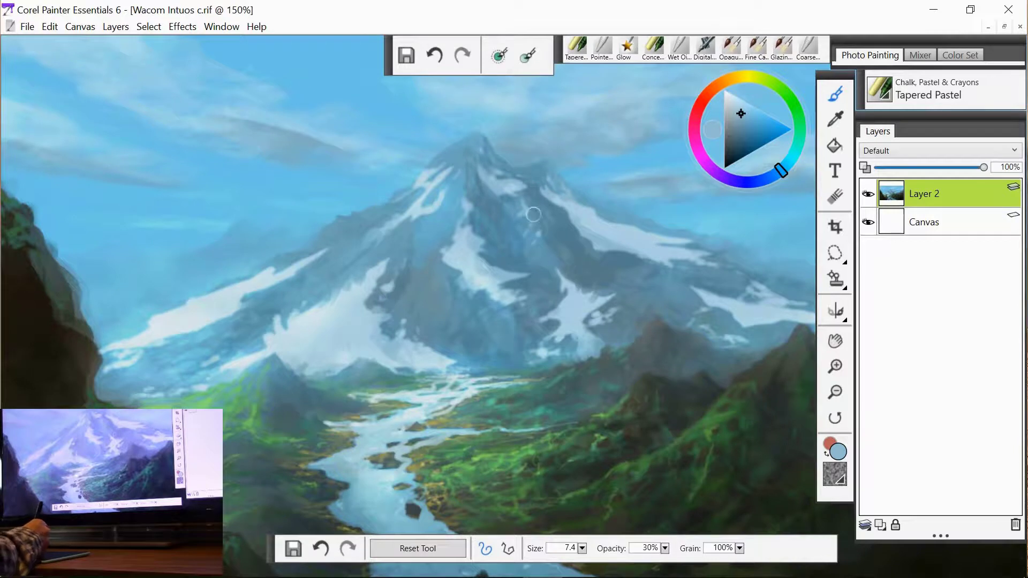
left_click(605, 245, "alt")
left_click_drag(524, 212, 527, 215)
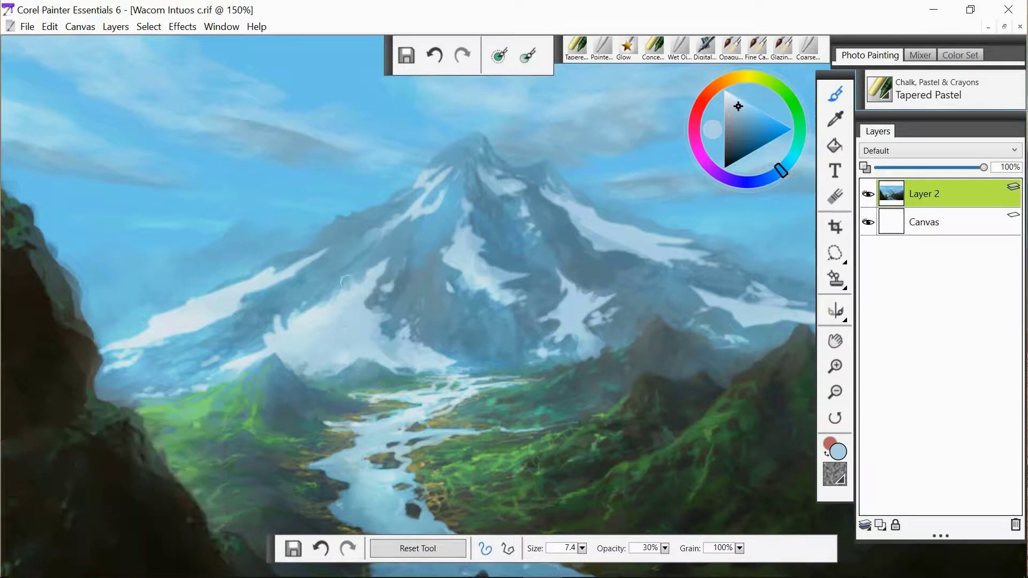
left_click(204, 263, "alt")
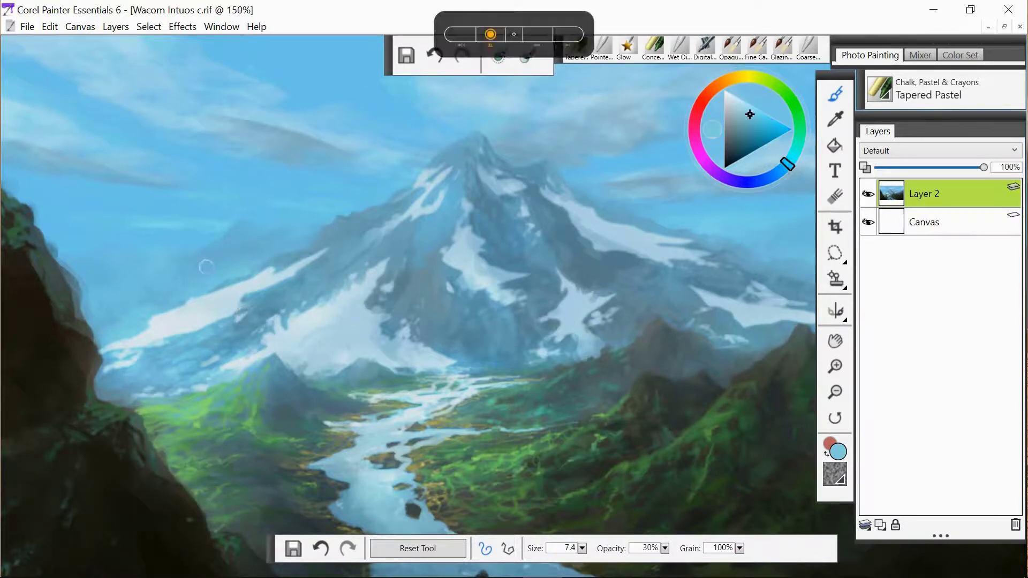
left_click_drag(218, 261, 289, 241)
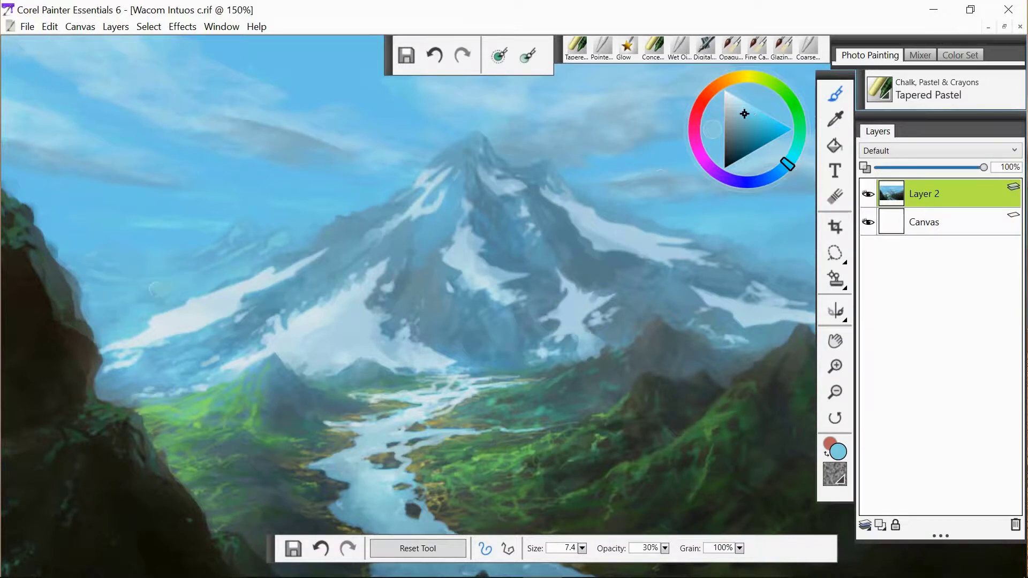
- Sample pale snow colours and add strokes along the mountain's left ridge and central slopes
left_click(157, 289, "alt")
left_click_drag(161, 286, 239, 254)
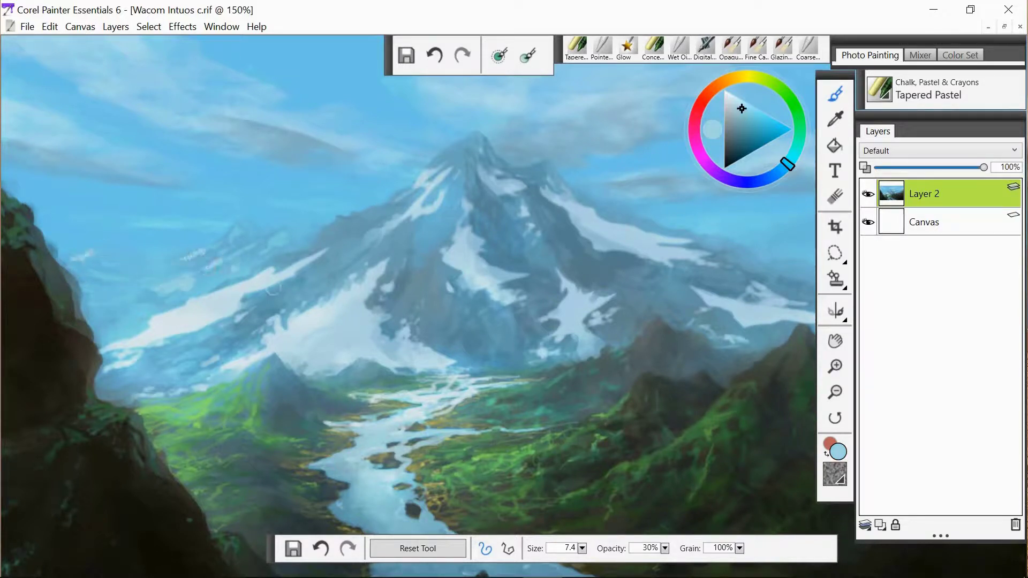
left_click(155, 330, "alt")
left_click_drag(91, 326, 117, 322)
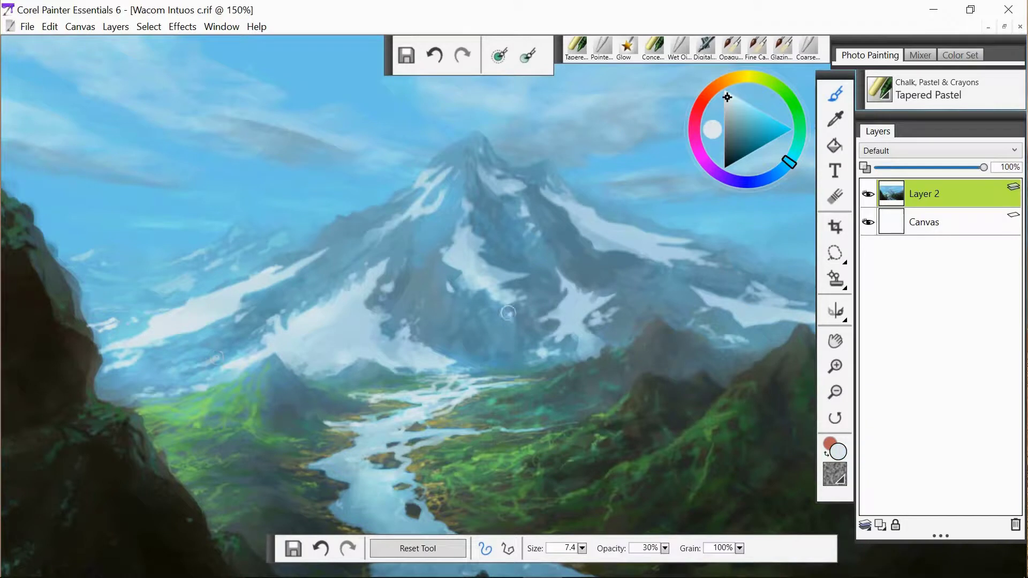
left_click_drag(569, 360, 599, 345)
left_click_drag(575, 286, 587, 353)
- Paint further pale pastel strokes over the snowfields below the mountain peak
left_click(602, 48)
left_click(587, 327, "alt")
left_click(602, 48)
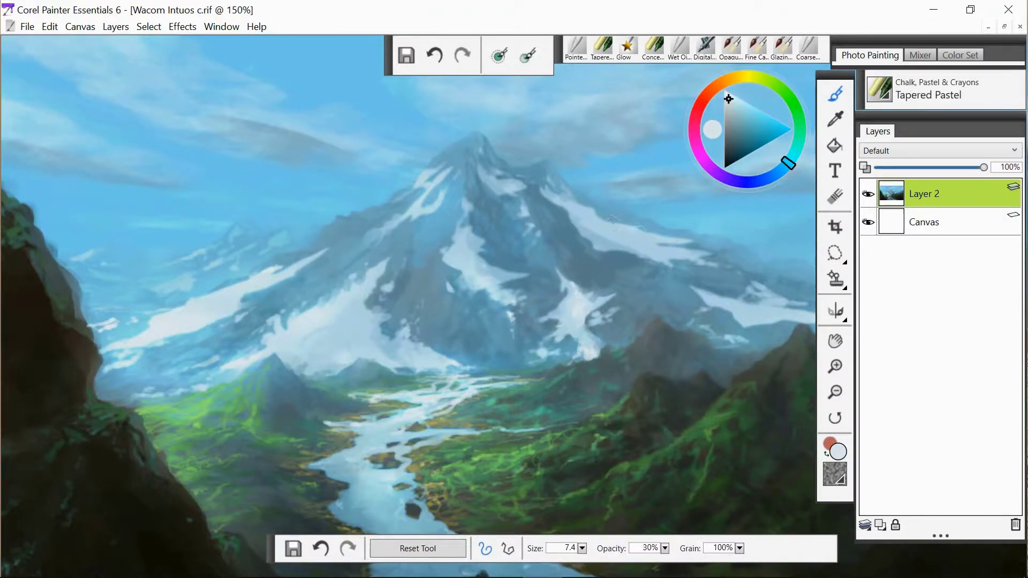
left_click_drag(588, 199, 615, 212)
left_click_drag(530, 169, 513, 170)
mouse_move(379, 212)
left_mouse_down()
mouse_move(355, 232)
mouse_move(327, 227)
mouse_move(308, 244)
mouse_move(337, 255)
left_mouse_up()
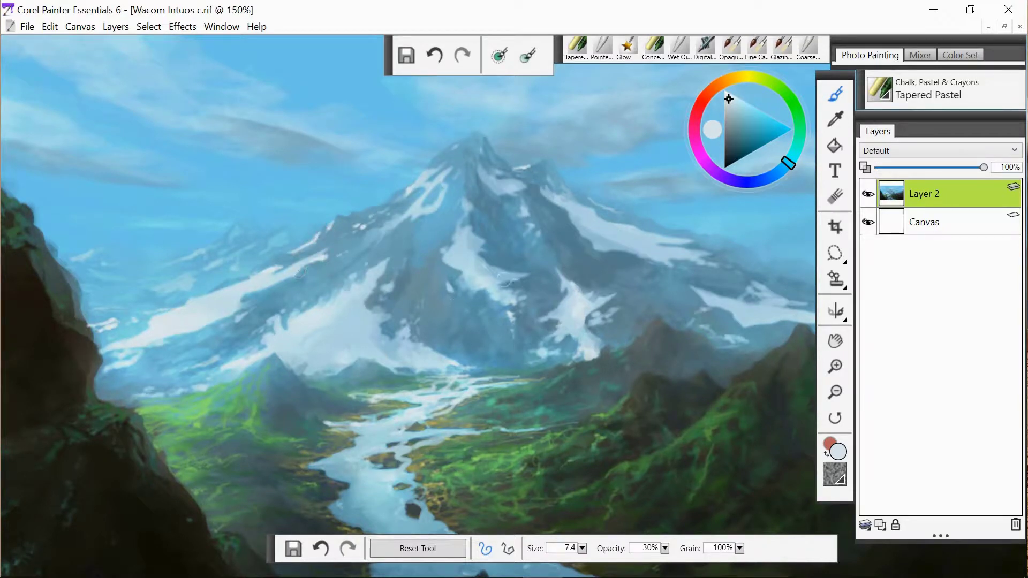
mouse_move(488, 293)
left_mouse_down()
mouse_move(465, 305)
mouse_move(435, 263)
mouse_move(470, 166)
mouse_move(455, 165)
mouse_move(464, 191)
mouse_move(417, 236)
left_mouse_up()
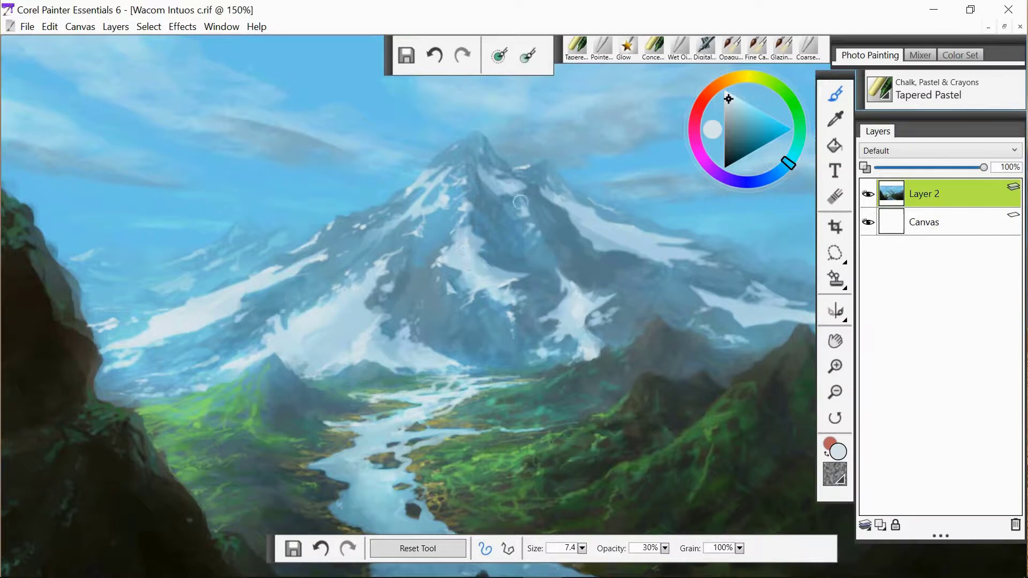
- Sample a hazy blue and paint strokes over the distant ridges to the right of the mountain
key("space")
left_click_drag(649, 298, 463, 311)
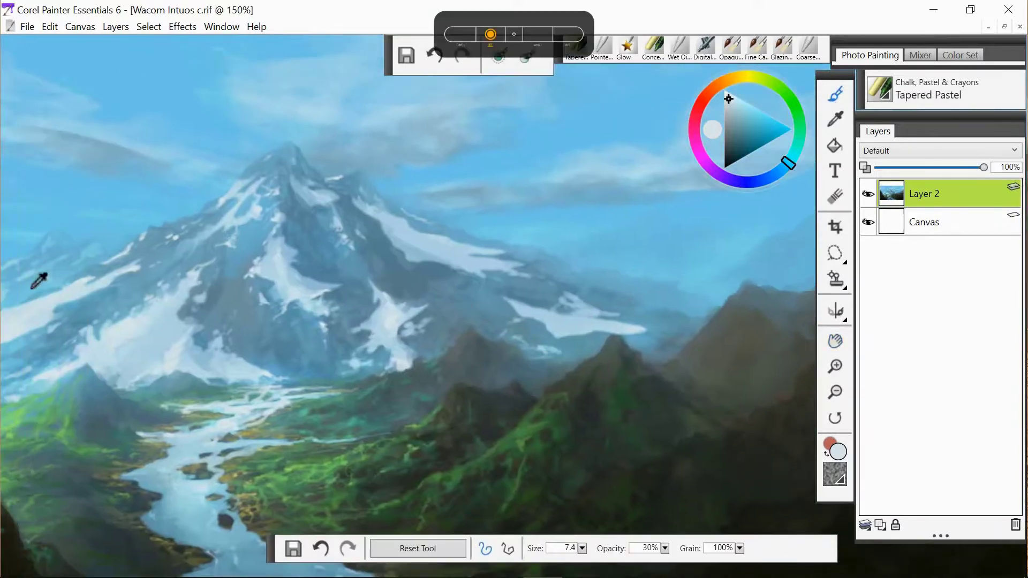
left_click(33, 285, "alt")
left_click_drag(607, 260, 620, 260)
mouse_move(614, 234)
left_mouse_down()
mouse_move(617, 256)
mouse_move(579, 258)
left_mouse_up()
mouse_move(662, 249)
left_mouse_down()
mouse_move(682, 266)
mouse_move(654, 280)
left_mouse_up()
left_click_drag(686, 229, 710, 229)
left_click(575, 341, "alt")
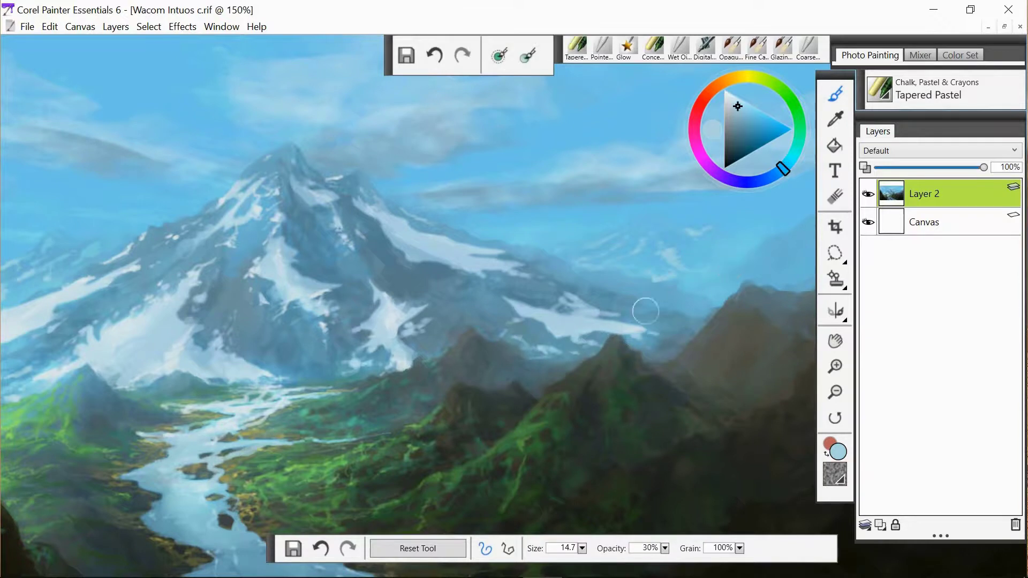
left_click_drag(645, 311, 676, 310)
mouse_move(620, 293)
left_mouse_down()
mouse_move(669, 309)
mouse_move(604, 286)
left_mouse_up()
left_click_drag(601, 277, 568, 274)
- Sample a green from the valley and paint strokes on the forested slopes right of the river
key("space")
left_click_drag(679, 384, 681, 353)
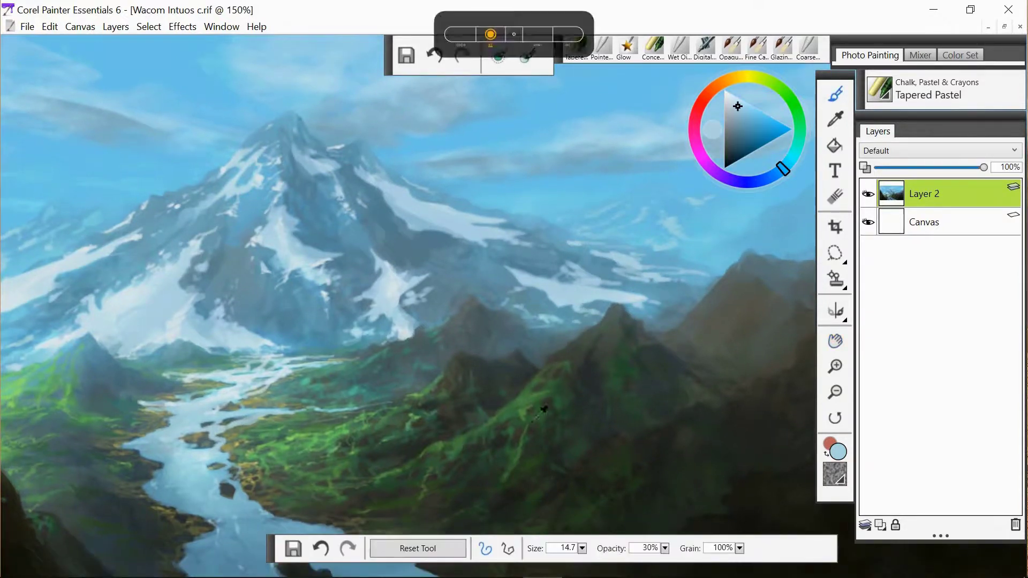
left_click(358, 443, "alt")
left_click_drag(420, 459, 445, 444)
mouse_move(521, 394)
left_mouse_down()
mouse_move(549, 369)
mouse_move(566, 402)
mouse_move(514, 439)
mouse_move(494, 415)
left_mouse_up()
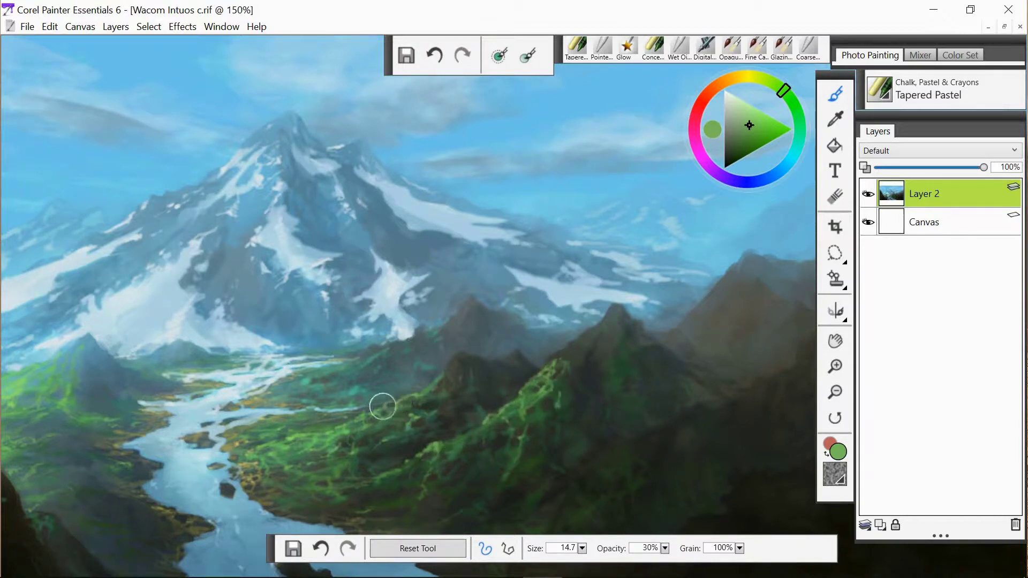
- Blend the vegetation on the right-hand slopes with the Pointed Stump blender
left_click(382, 407, "alt")
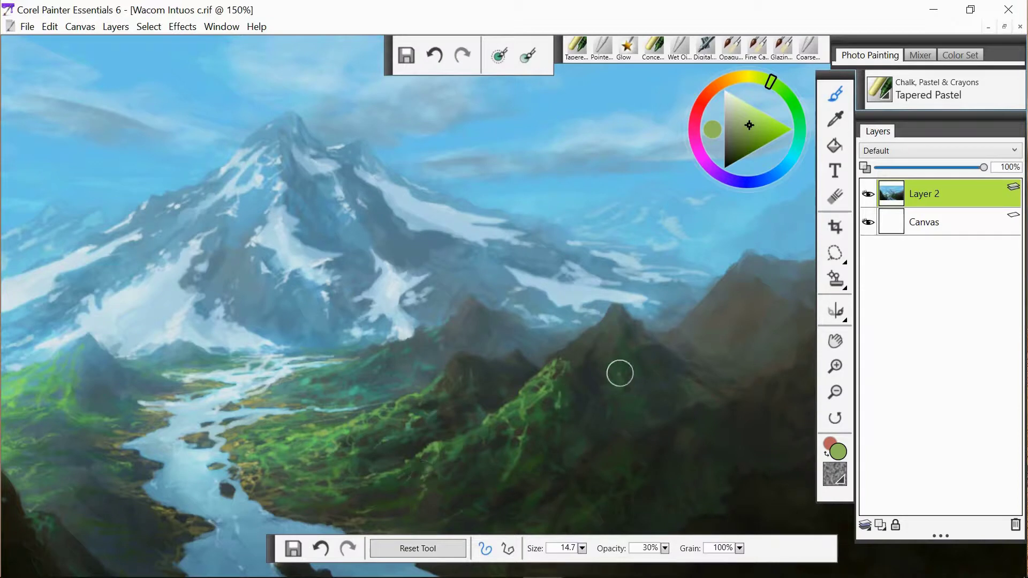
left_click(603, 47)
mouse_move(620, 374)
left_mouse_down()
mouse_move(555, 371)
mouse_move(620, 380)
mouse_move(570, 363)
mouse_move(536, 407)
left_mouse_up()
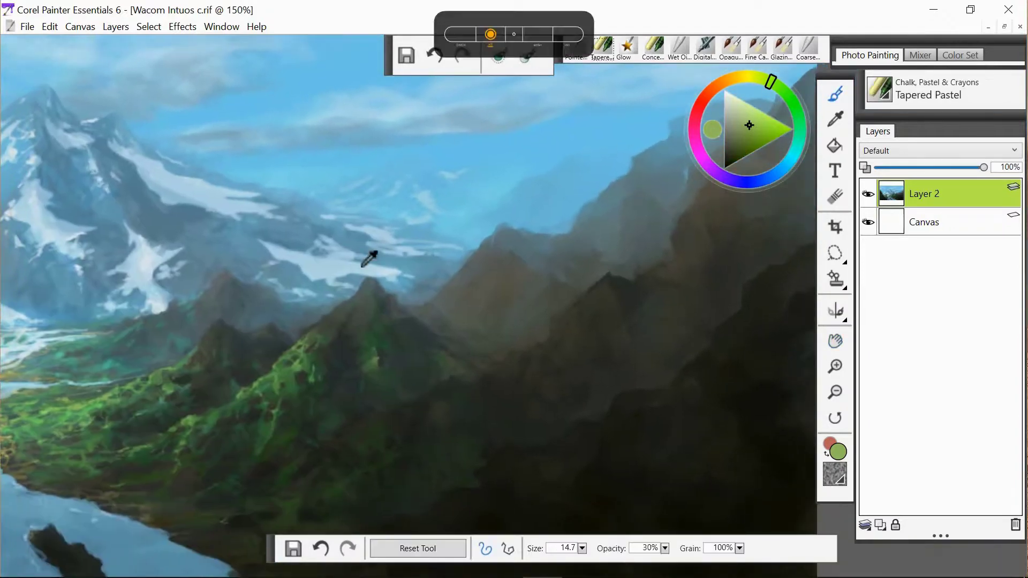
- Sample a pale blue and add snowy pastel highlights along the distant ridge peaks right of the mountain
left_click(362, 267, "alt")
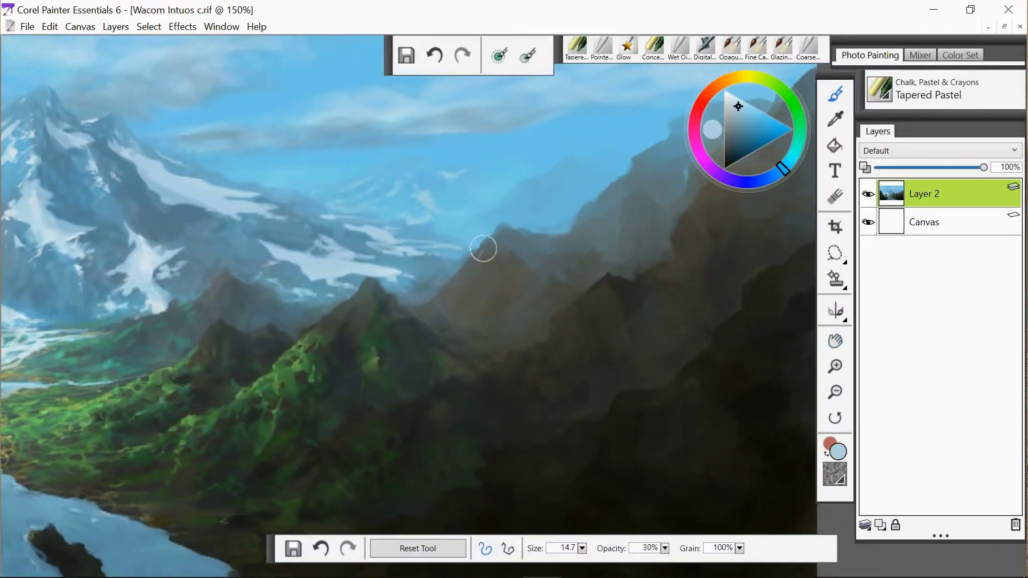
left_click_drag(508, 252, 491, 280)
key("bracketright")
left_click_drag(512, 234, 603, 245)
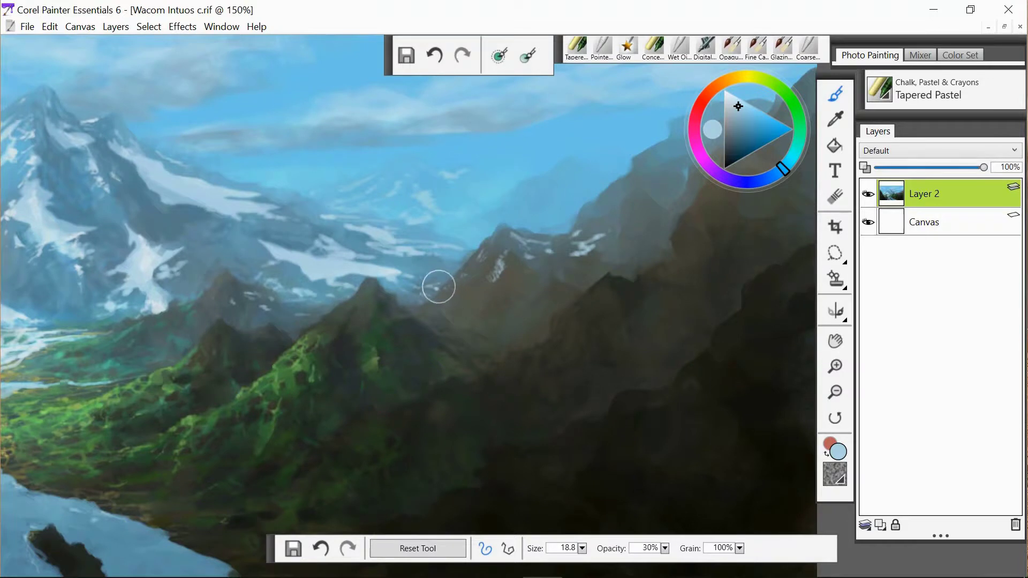
left_click_drag(445, 284, 434, 290)
- Blend the new ridge strokes into the surrounding slopes with the Pointed Stump blender
key("slash")
left_click_drag(502, 261, 494, 276)
left_click_drag(587, 252, 585, 247)
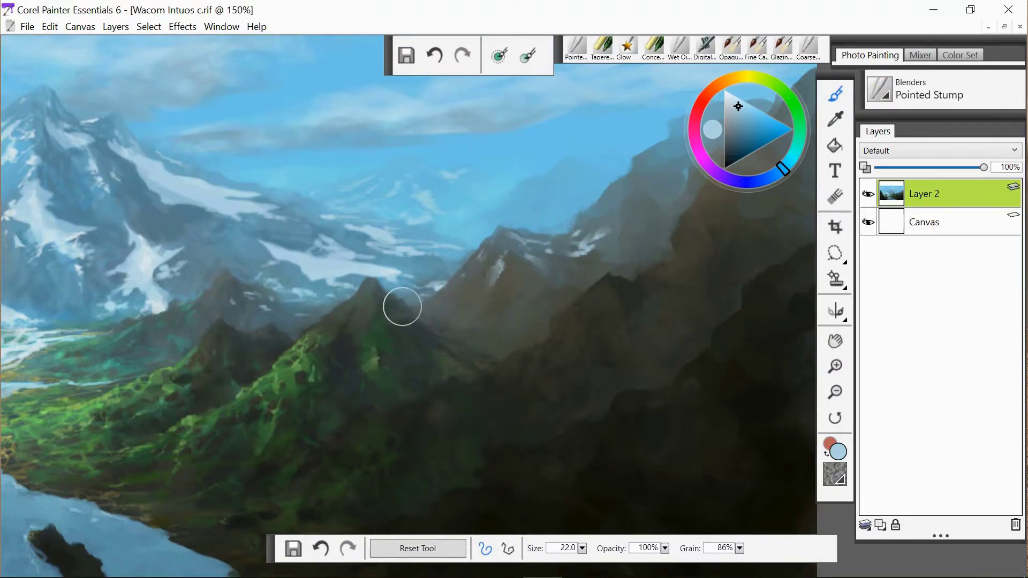
- Pick the Glow brush with a dark green and brush a stroke over the vegetation beside the river
key("space")
left_click_drag(399, 463, 420, 349)
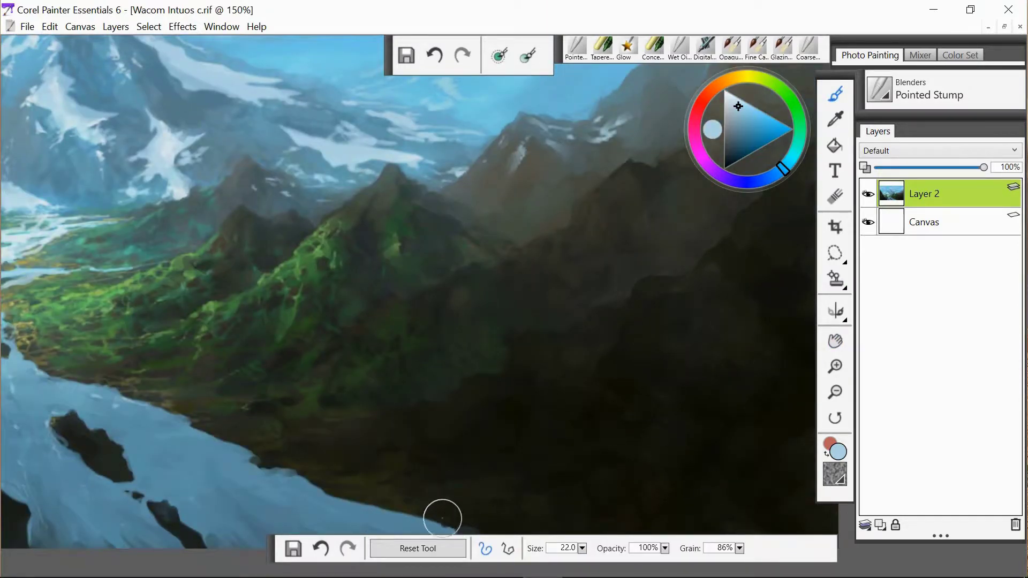
key("ctrl+minus")
key("space")
left_click_drag(515, 358, 640, 389)
left_click(627, 48)
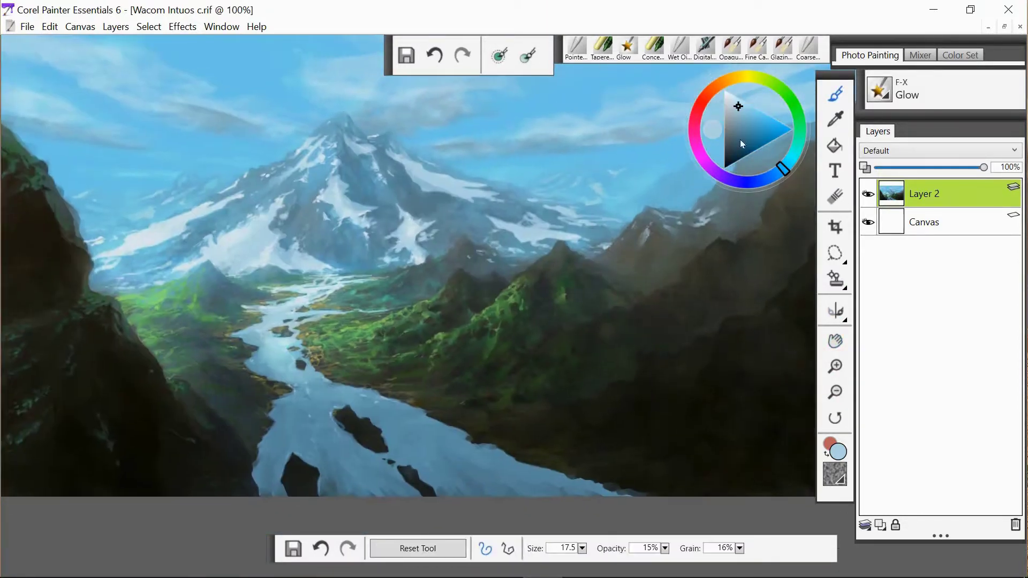
left_click(773, 83)
left_click(734, 156)
left_click_drag(400, 317, 432, 338)
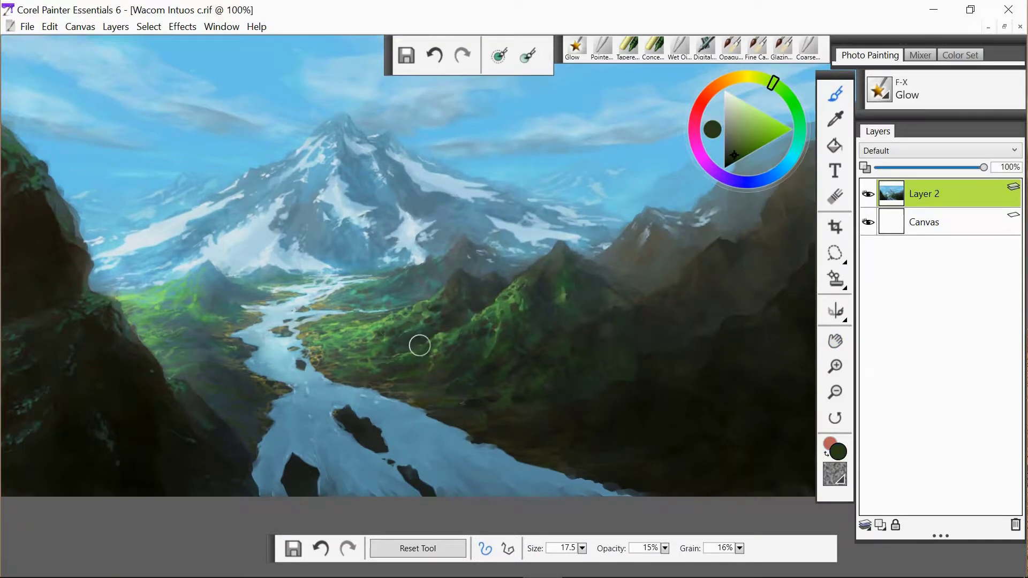
- Switch to the Tapered Pastel, sample a light sky blue, enlarge the brush and paint soft cloud strokes across the sky
left_click(773, 175)
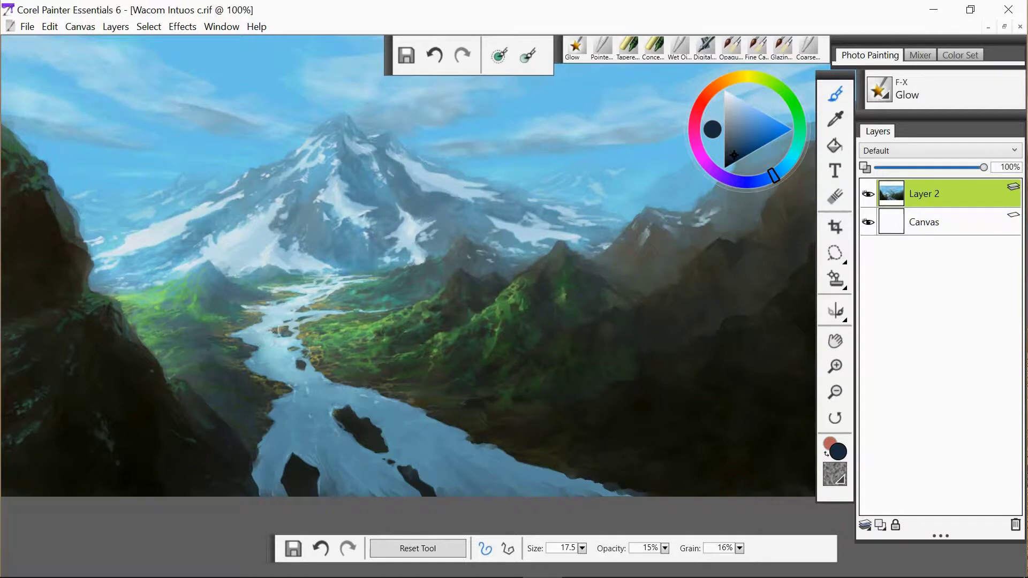
left_click(836, 341)
left_click_drag(584, 319, 606, 382)
left_click(602, 48)
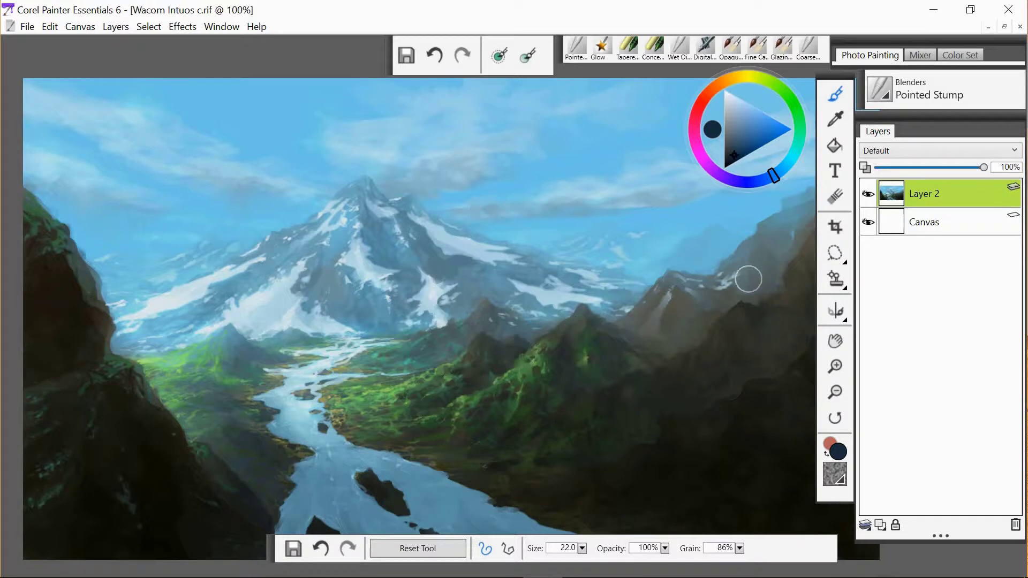
left_click(629, 47)
left_click(605, 207, "alt")
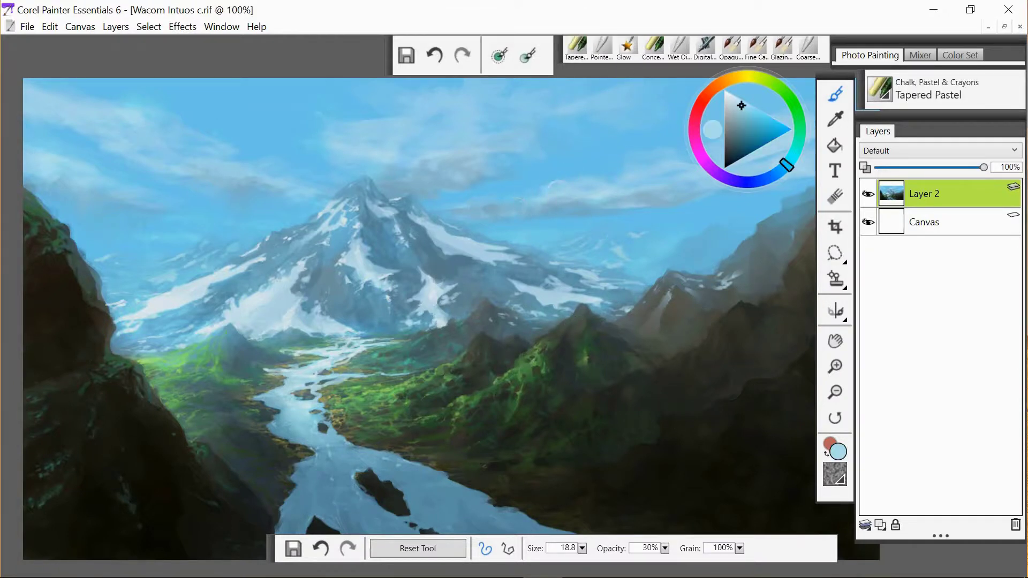
key("bracketright")
left_click_drag(359, 126, 381, 119)
mouse_move(128, 104)
left_mouse_down()
mouse_move(105, 93)
mouse_move(127, 97)
left_mouse_up()
left_click_drag(65, 85, 79, 96)
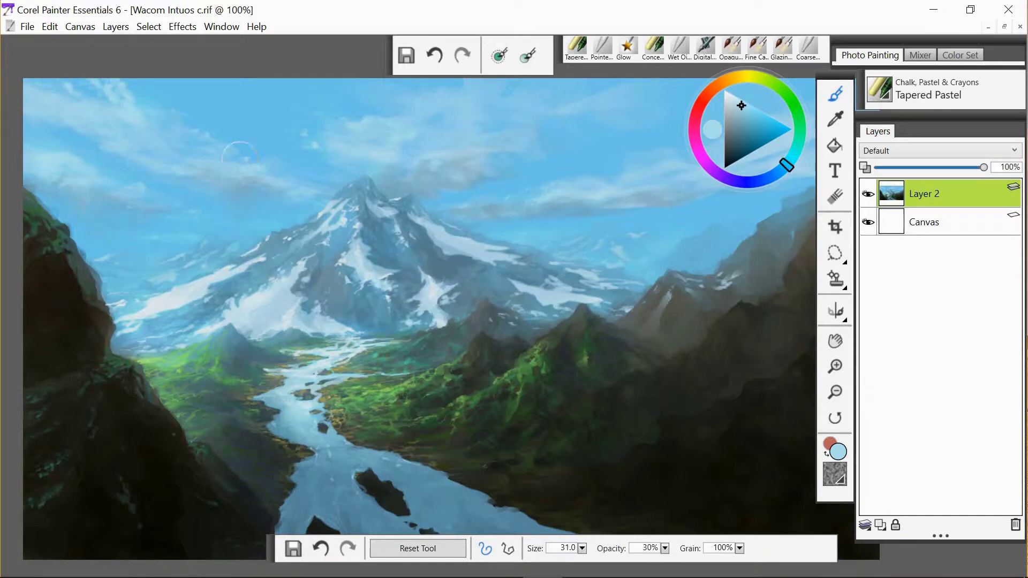
mouse_move(273, 107)
left_mouse_down()
mouse_move(253, 87)
mouse_move(211, 87)
left_mouse_up()
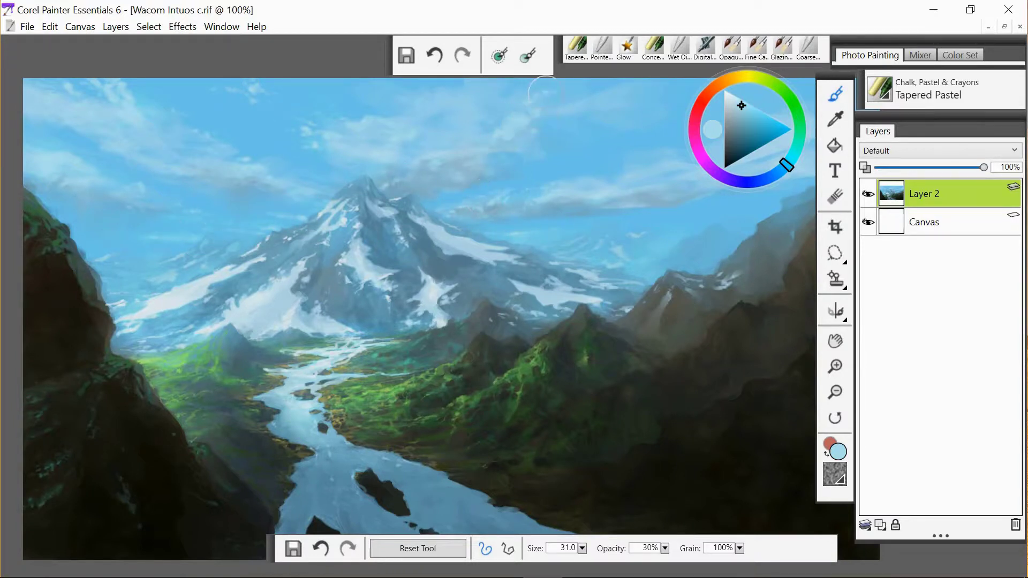
left_click_drag(633, 144, 654, 138)
mouse_move(506, 175)
left_mouse_down()
mouse_move(538, 179)
mouse_move(577, 144)
left_mouse_up()
left_click_drag(604, 91, 635, 81)
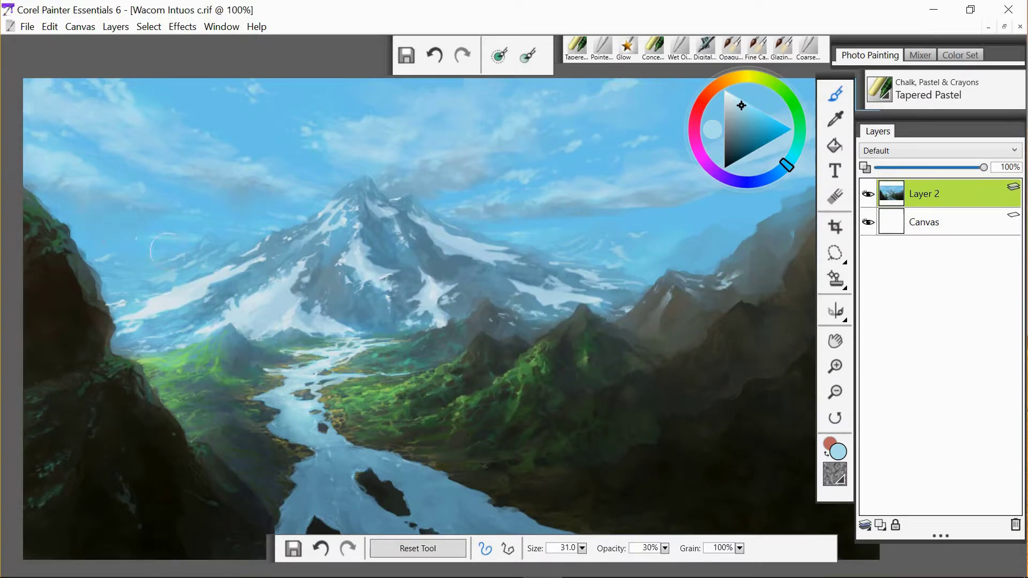
- Select the Glow brush and set its size to 42.2
left_click(582, 213, "alt")
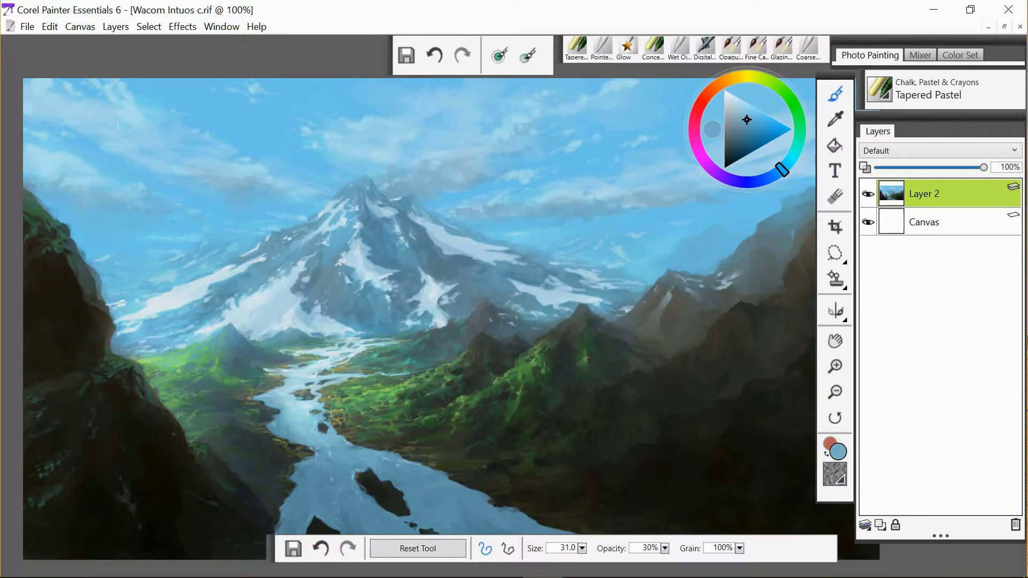
left_click(603, 48)
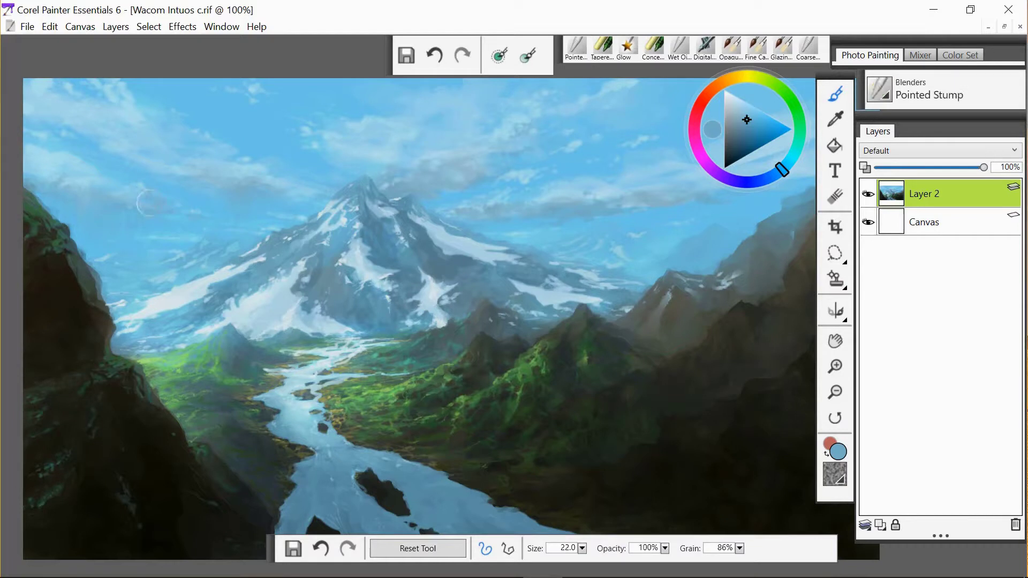
left_click(628, 47)
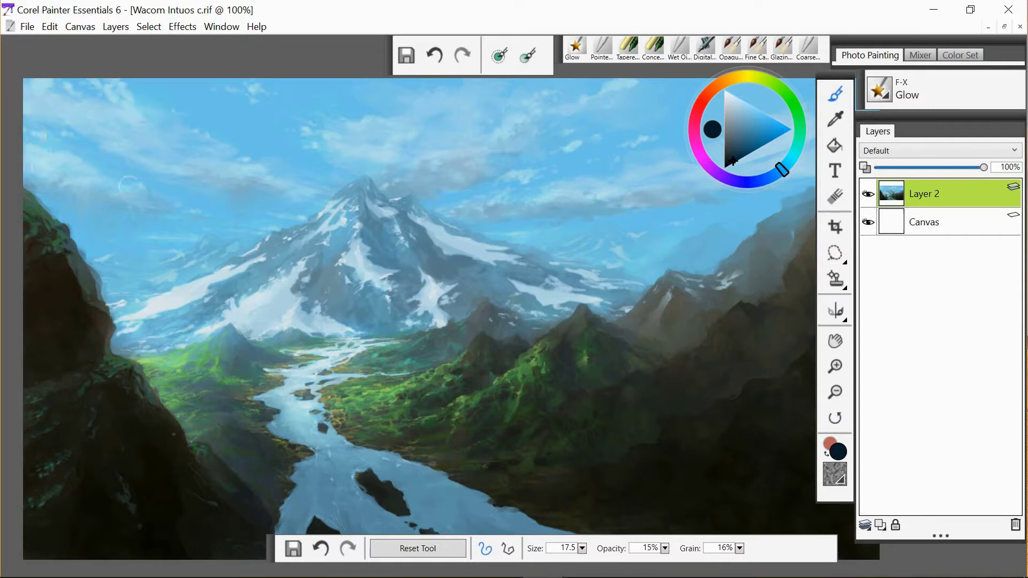
left_click(582, 548)
left_click(417, 559)
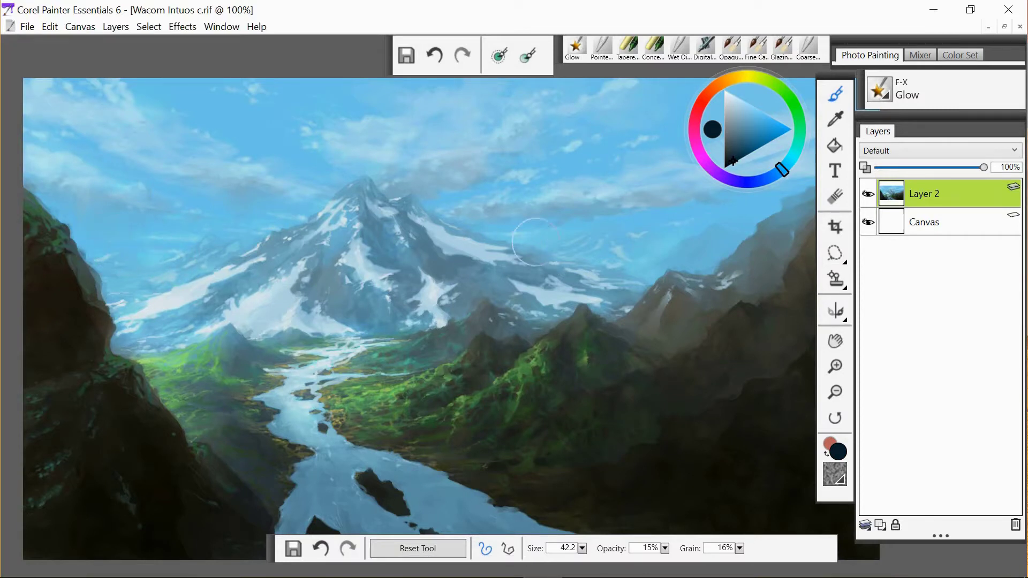